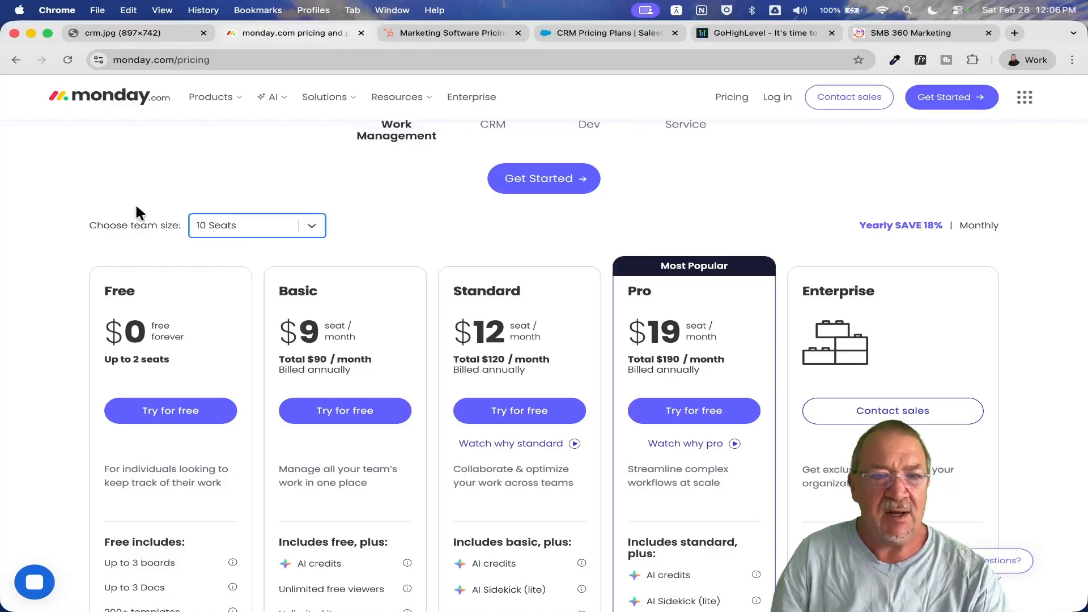
# Set the team size on the monday.com pricing page to 3 seats
pyautogui.keyDown('ctrl'); pyautogui.scroll(5, 151, 227); pyautogui.keyUp('ctrl')
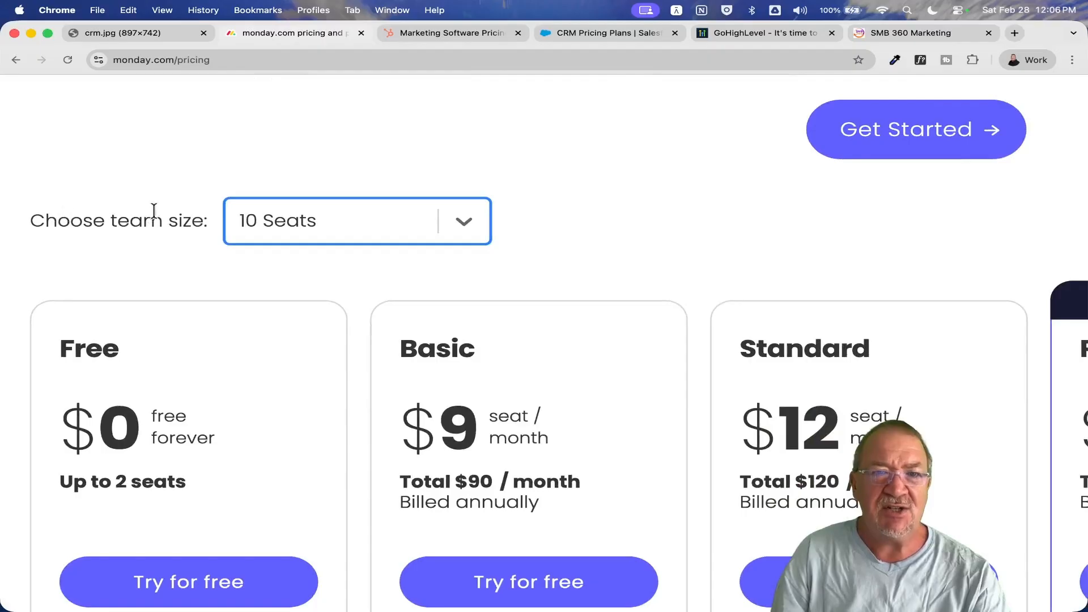
pyautogui.click(461, 223)
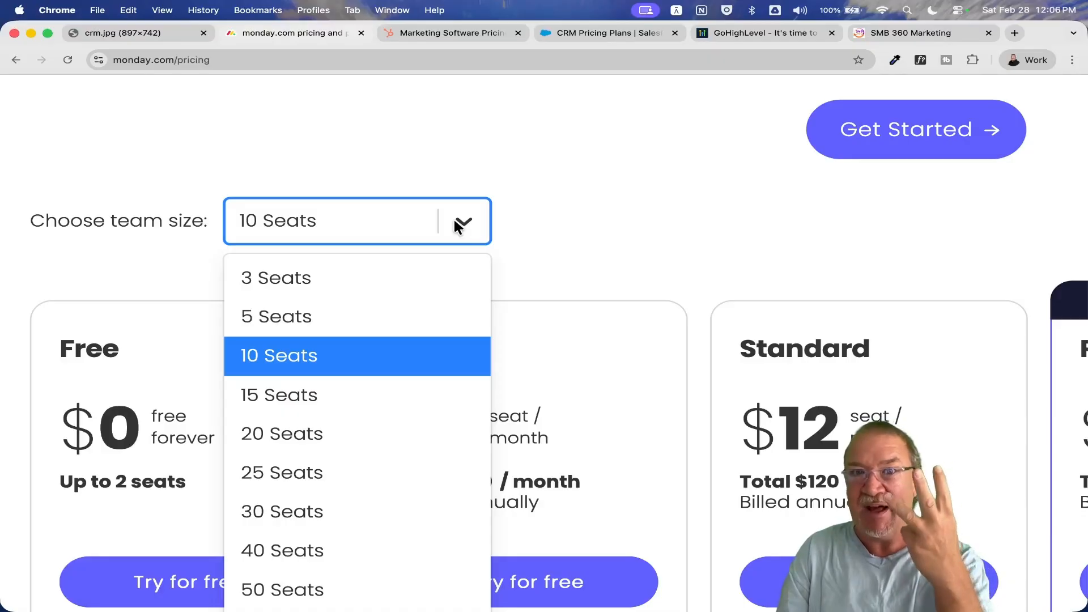
pyautogui.click(368, 279)
pyautogui.keyDown('ctrl'); pyautogui.scroll(-5, 382, 282); pyautogui.keyUp('ctrl')
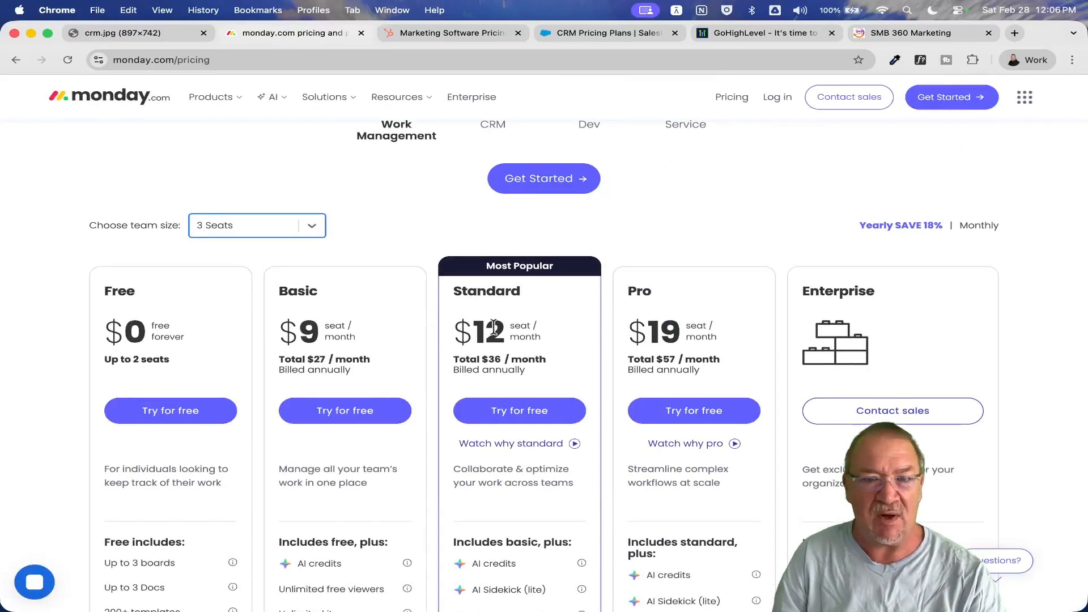
# Review the Standard plan's price for the chosen team size and compare the features included in each monday.com plan
pyautogui.keyDown('ctrl'); pyautogui.scroll(5, 485, 367); pyautogui.keyUp('ctrl')
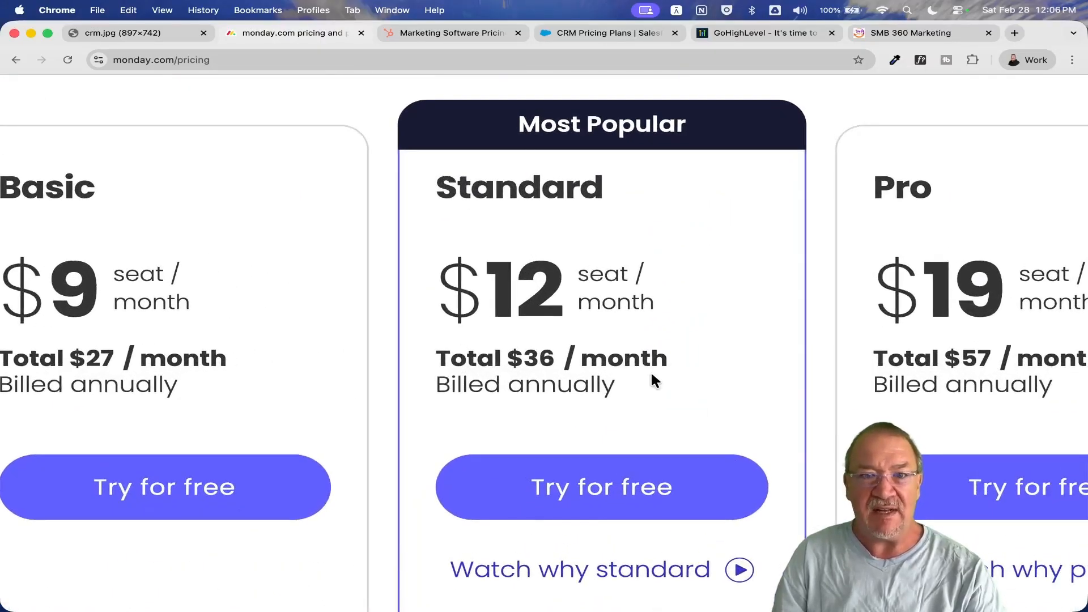
pyautogui.keyDown('ctrl'); pyautogui.scroll(-5, 652, 375); pyautogui.keyUp('ctrl')
pyautogui.scroll(-7, 652, 375)
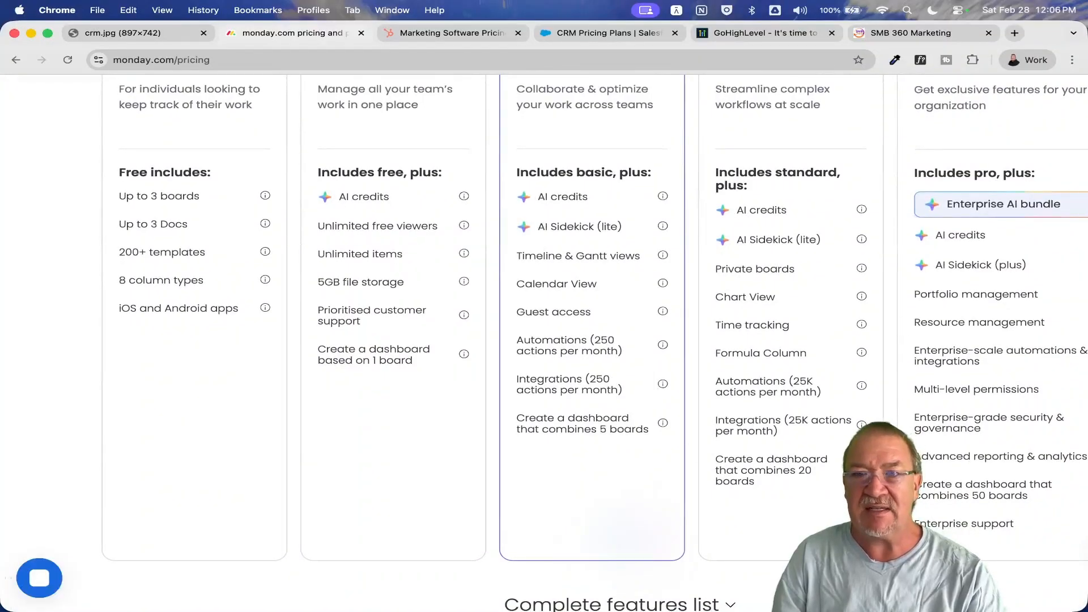
pyautogui.scroll(8, 520, 417)
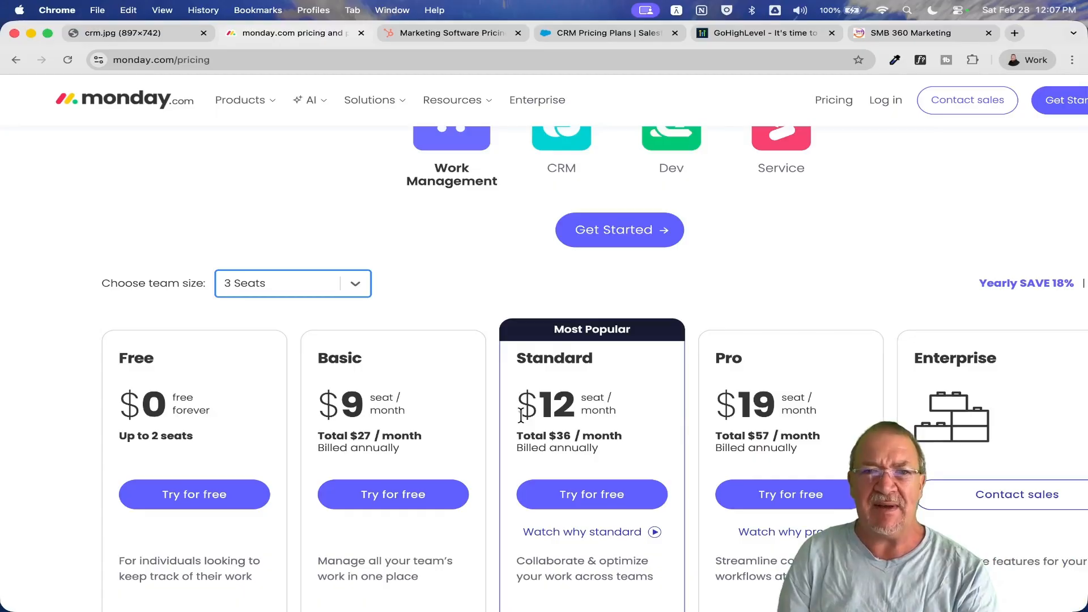
# Open HubSpot's Marketing Hub pricing page and examine the Starter plan's seat price, marketing contacts limit and included tools
pyautogui.click(427, 32)
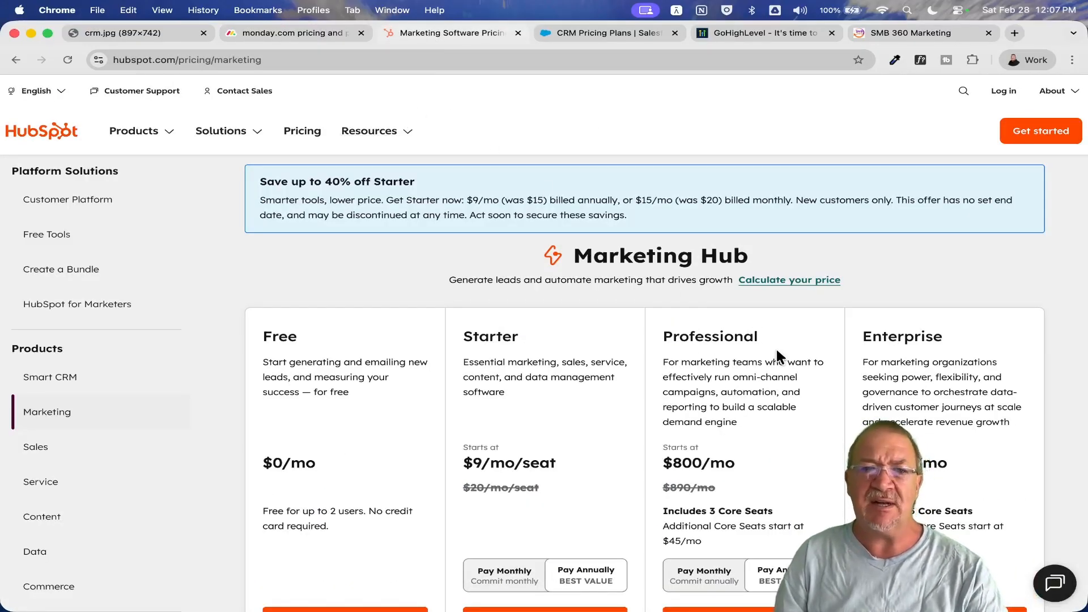
pyautogui.scroll(-3, 777, 354)
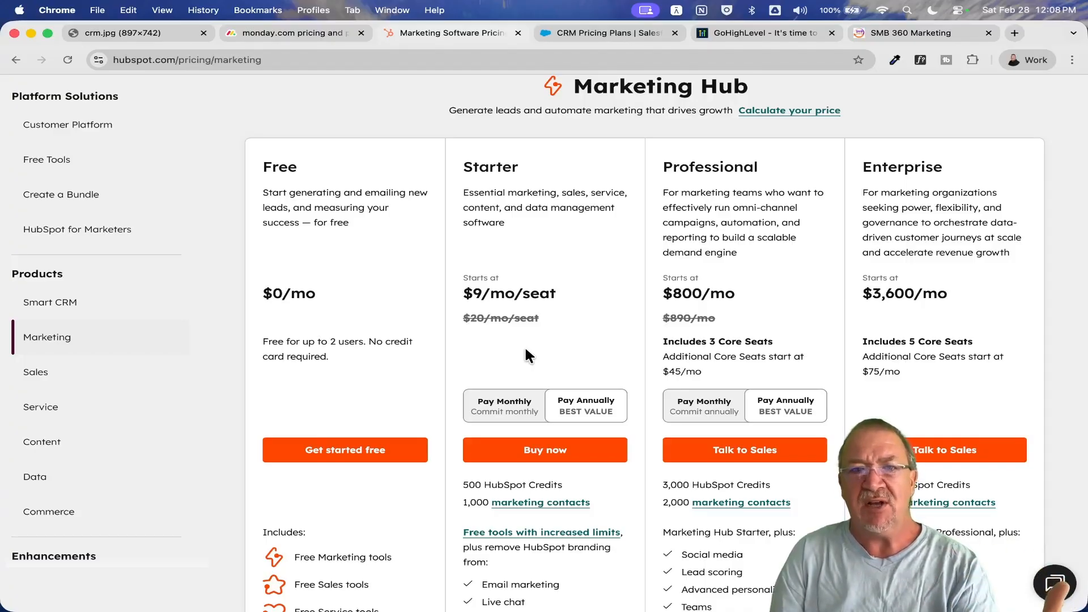
pyautogui.scroll(-3, 525, 350)
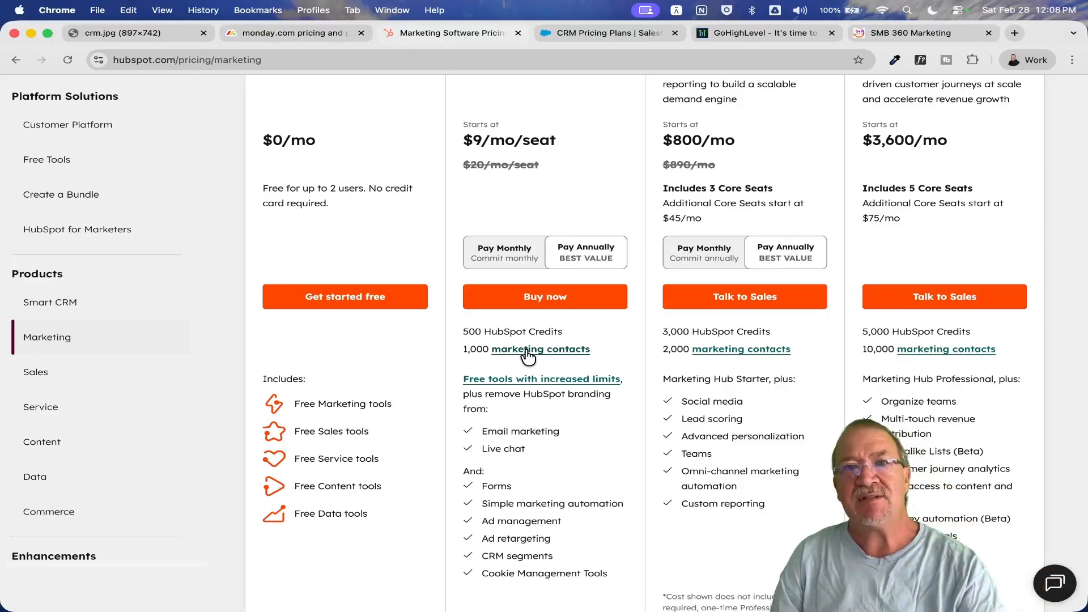
pyautogui.scroll(5, 528, 356)
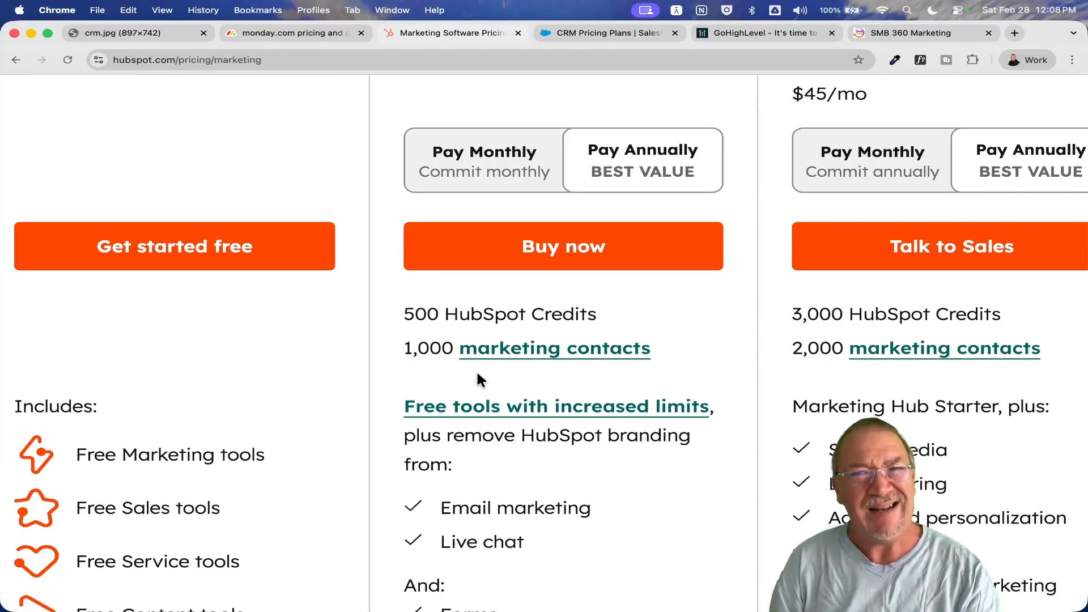
pyautogui.scroll(5, 477, 378)
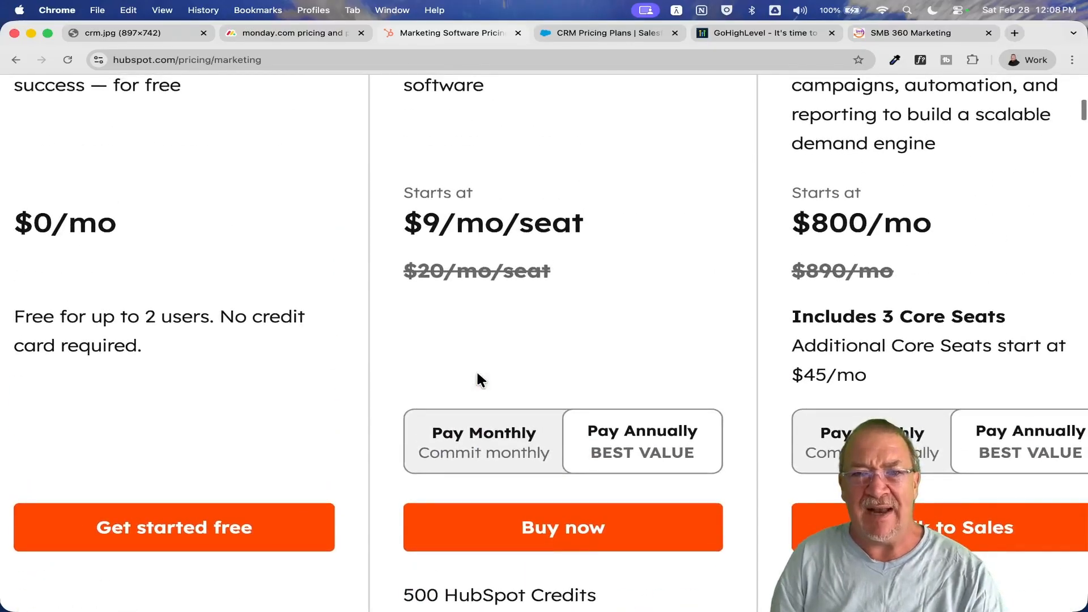
pyautogui.scroll(-6, 476, 374)
pyautogui.scroll(-1, 477, 374)
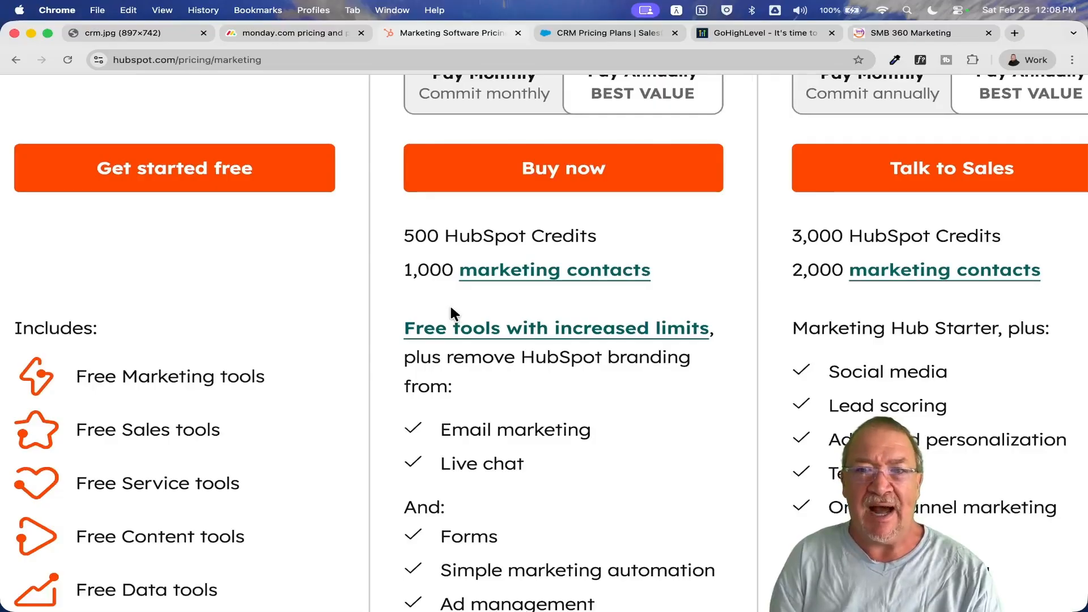
# Examine the Marketing Hub Professional plan's price and included core seats beside the other HubSpot tiers
pyautogui.hscroll(5, 450, 307)
pyautogui.scroll(5, 595, 301)
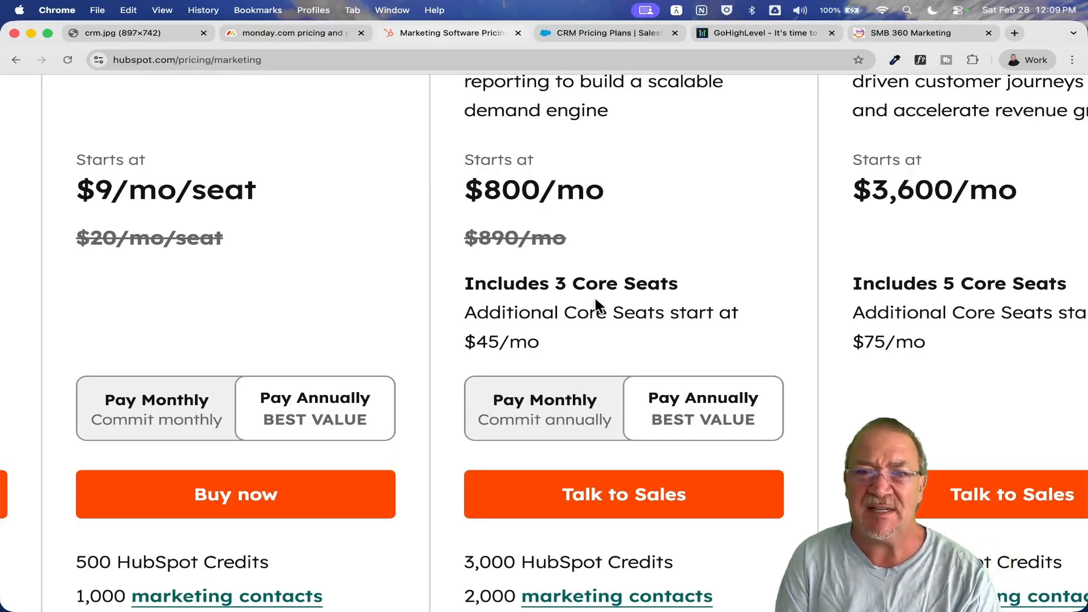
pyautogui.hotkey('ctrl', '0')
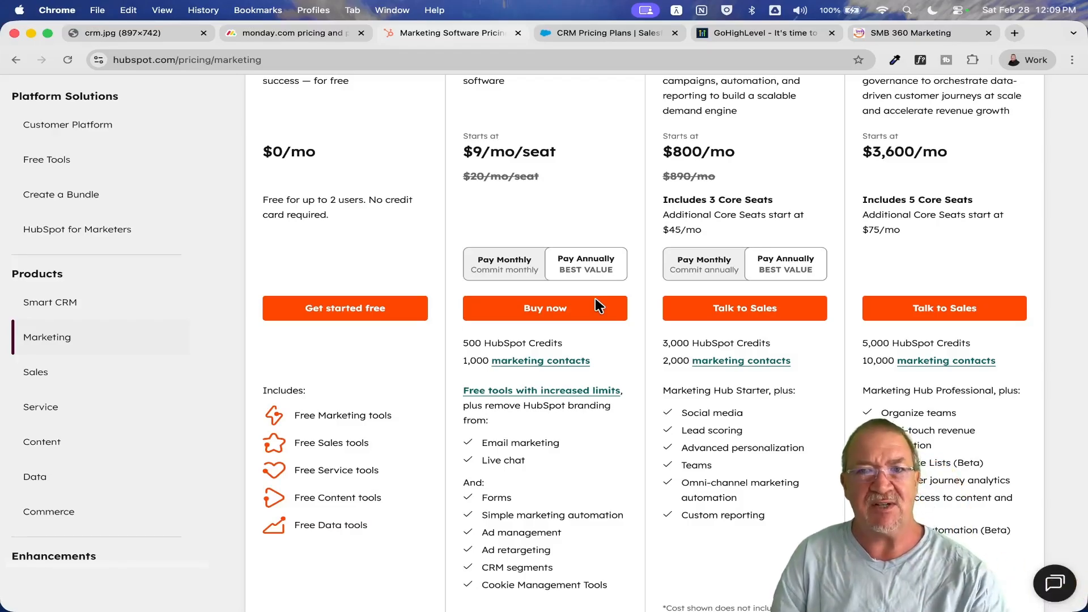
# Open the Salesforce CRM pricing page and compare the prices and features of the Starter, Pro and Foundations plans
pyautogui.click(594, 31)
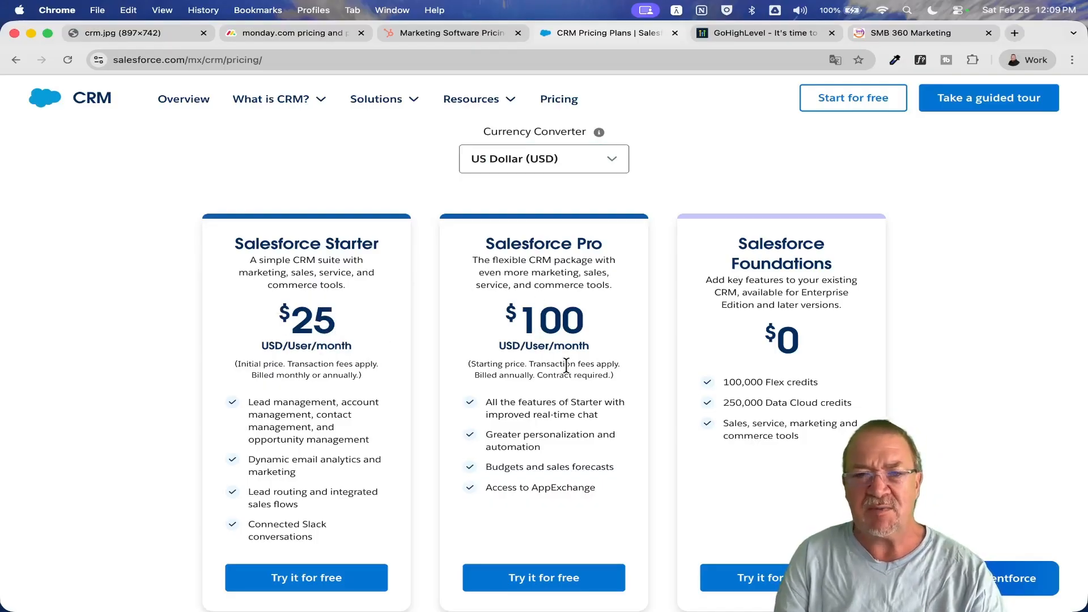
pyautogui.scroll(-3, 567, 365)
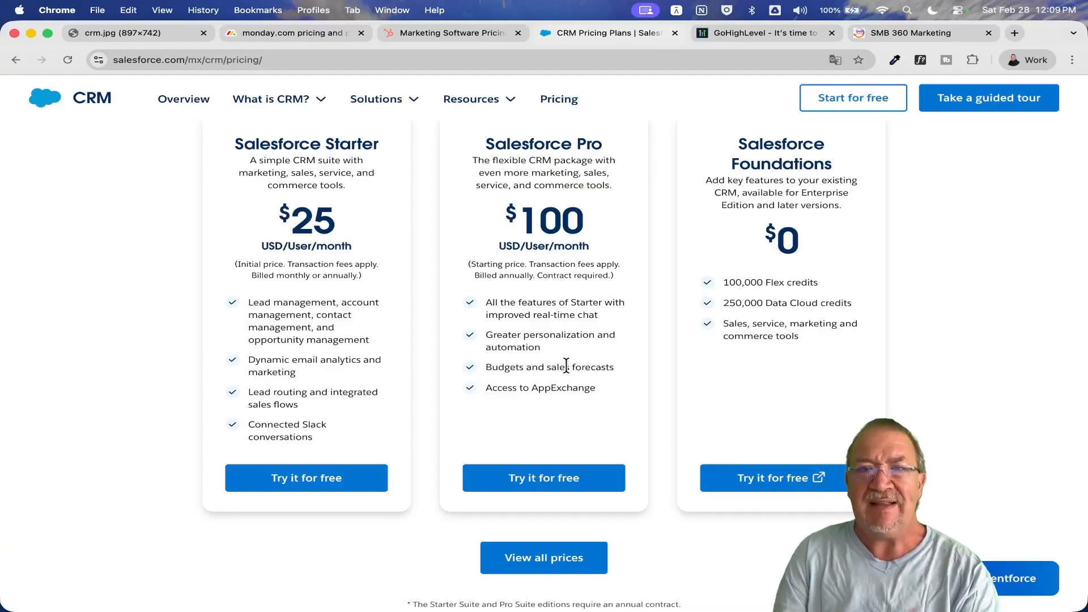
pyautogui.scroll(8, 567, 366)
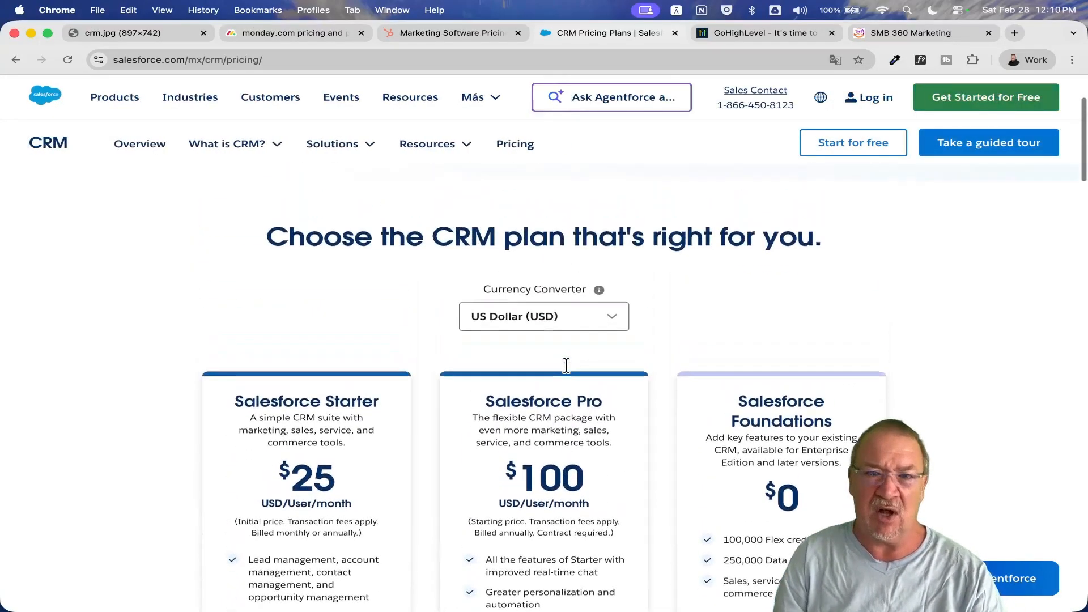
pyautogui.scroll(-1, 567, 367)
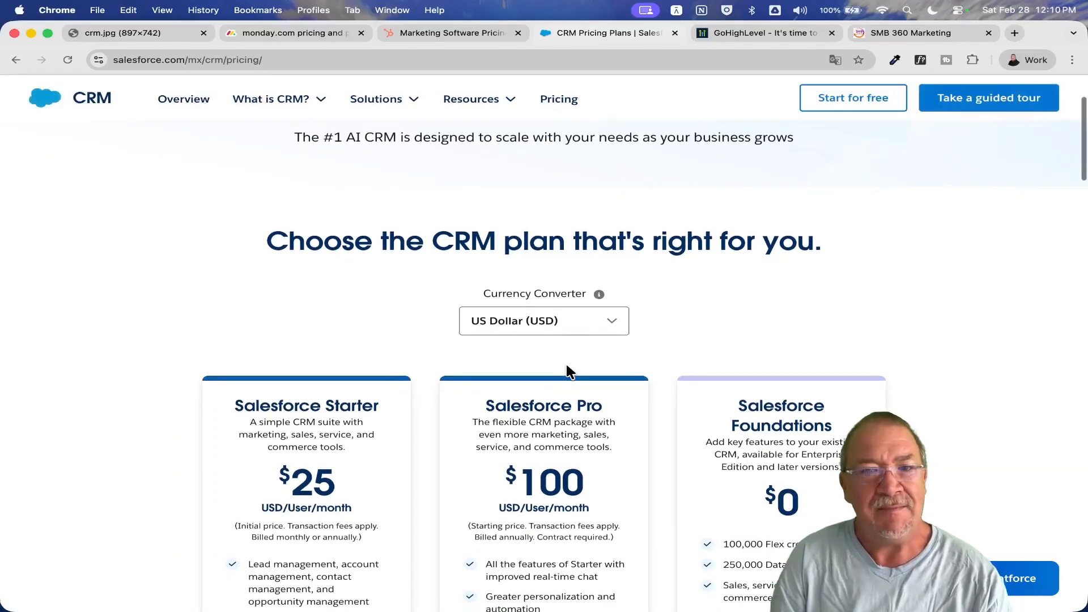
pyautogui.scroll(3, 567, 365)
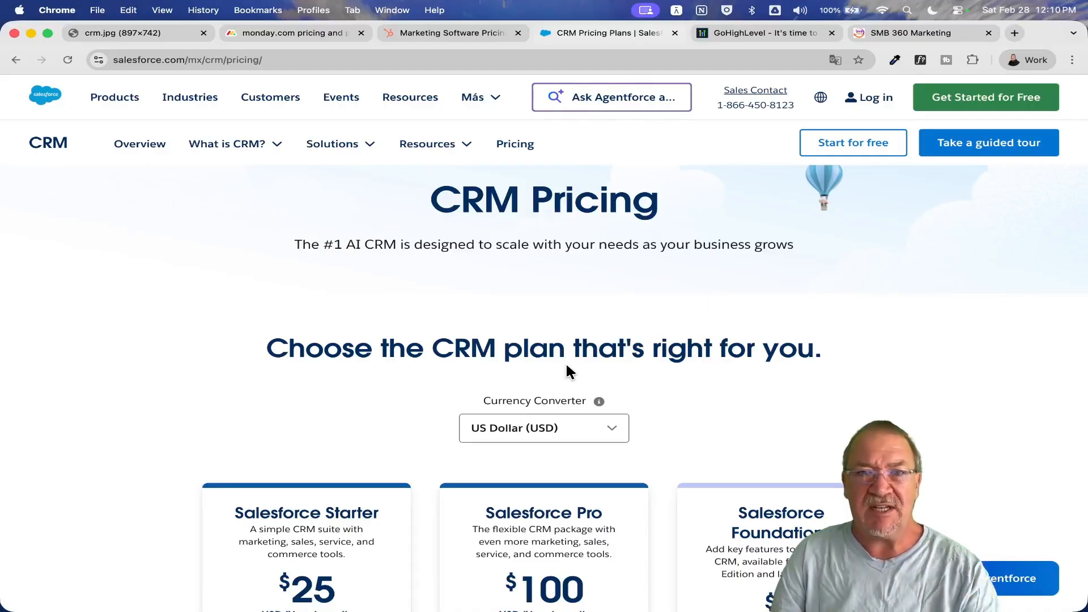
pyautogui.scroll(-5, 567, 367)
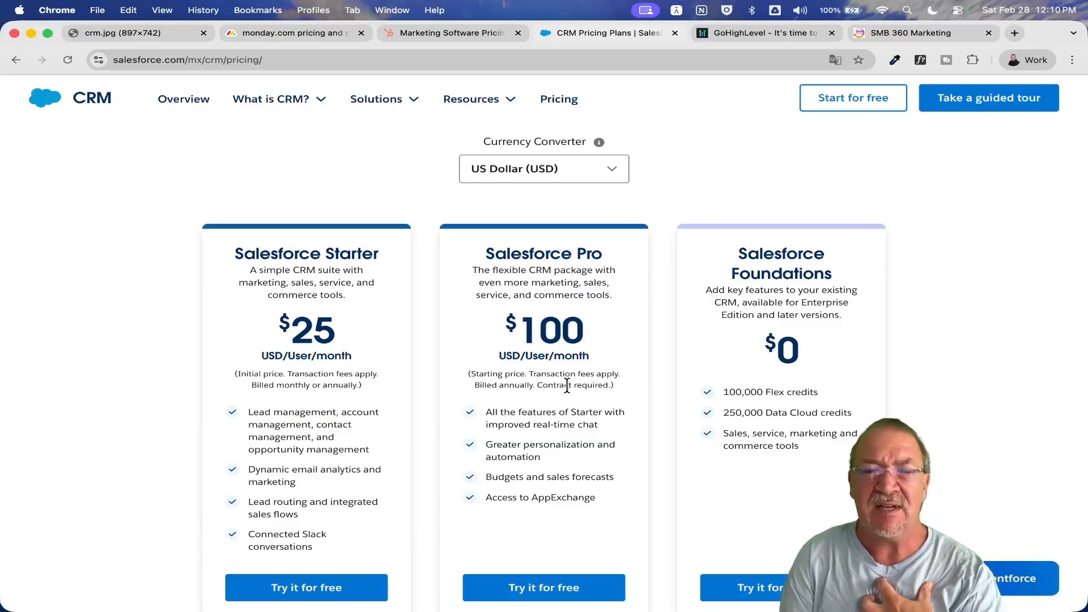
# Open the GoHighLevel site, dismiss the chat prompt and review the table comparing its features with other tools' monthly costs
pyautogui.click(748, 33)
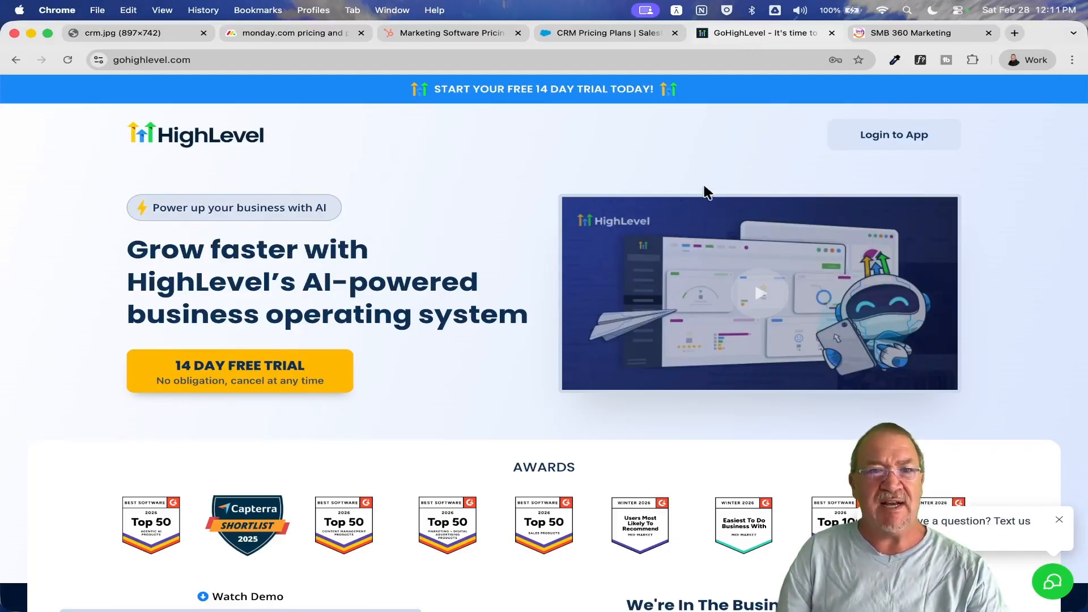
pyautogui.scroll(-8, 724, 275)
pyautogui.scroll(-20, 725, 277)
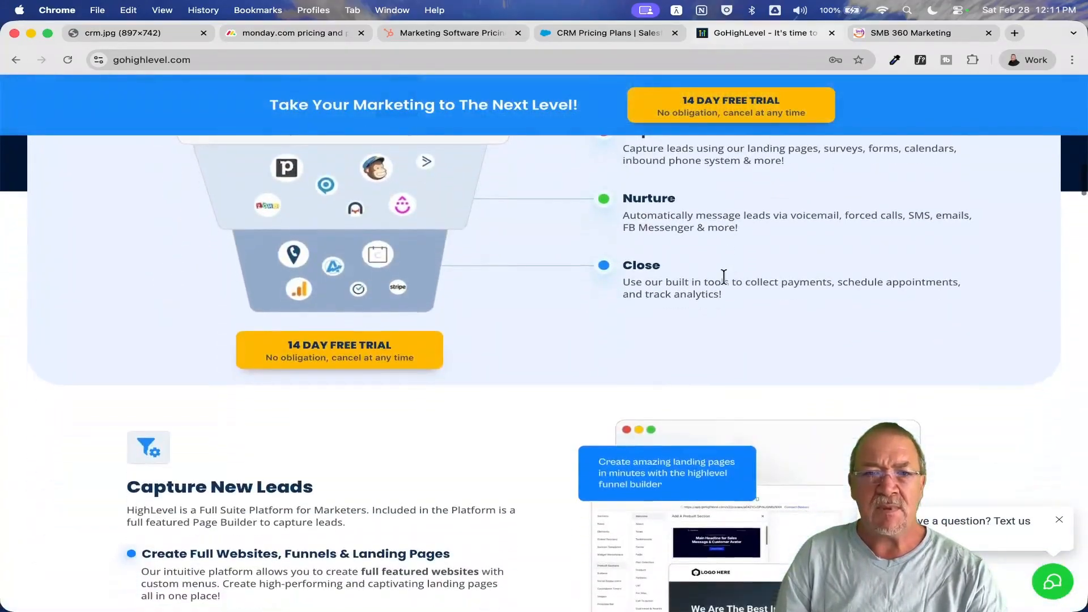
pyautogui.scroll(-20, 724, 278)
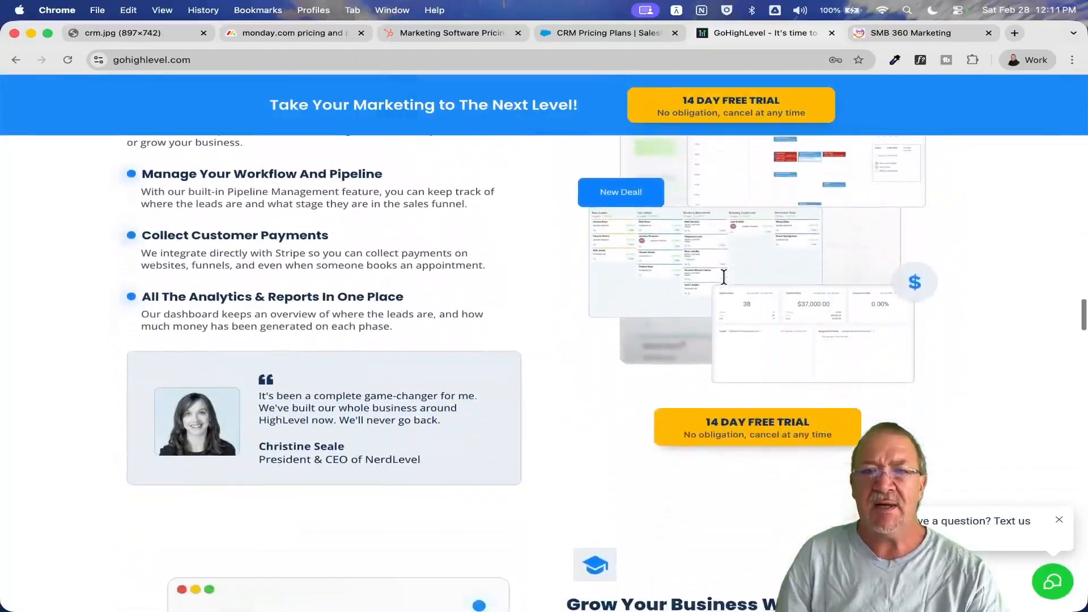
pyautogui.scroll(-20, 725, 278)
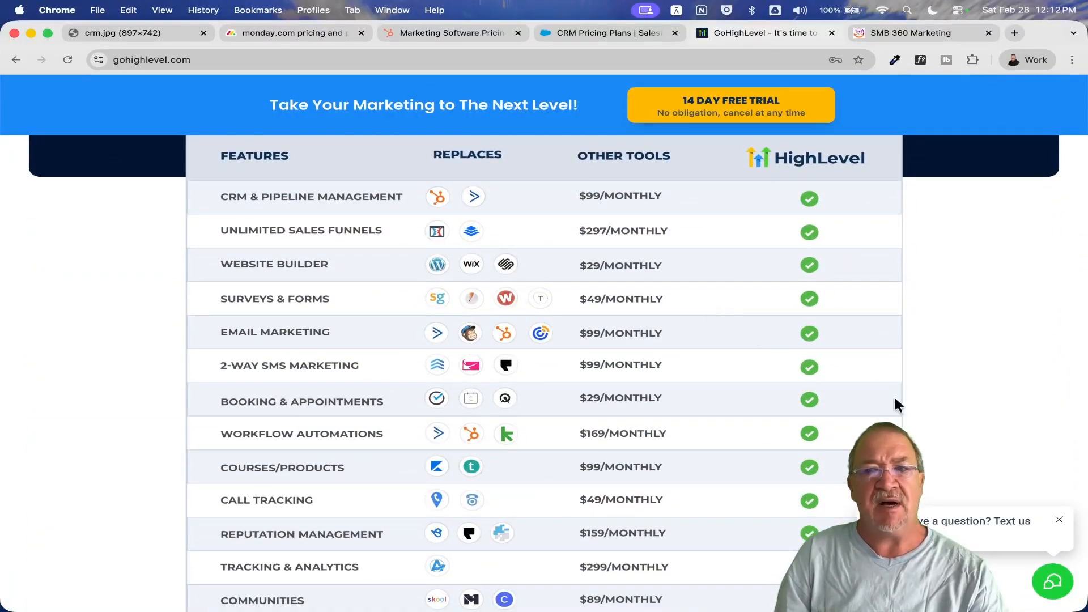
pyautogui.click(1060, 525)
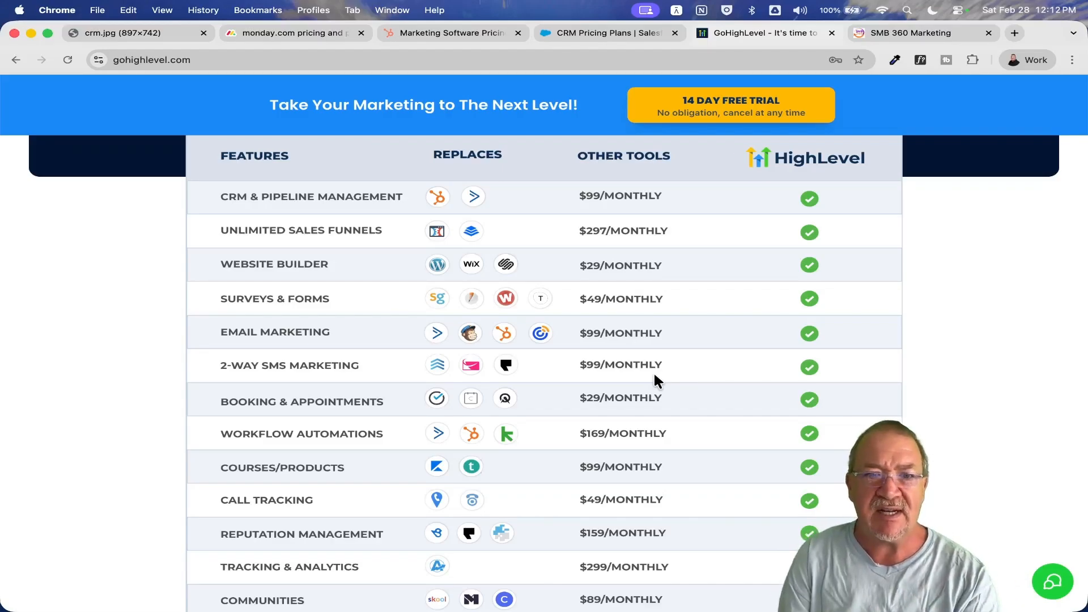
pyautogui.scroll(-5, 654, 374)
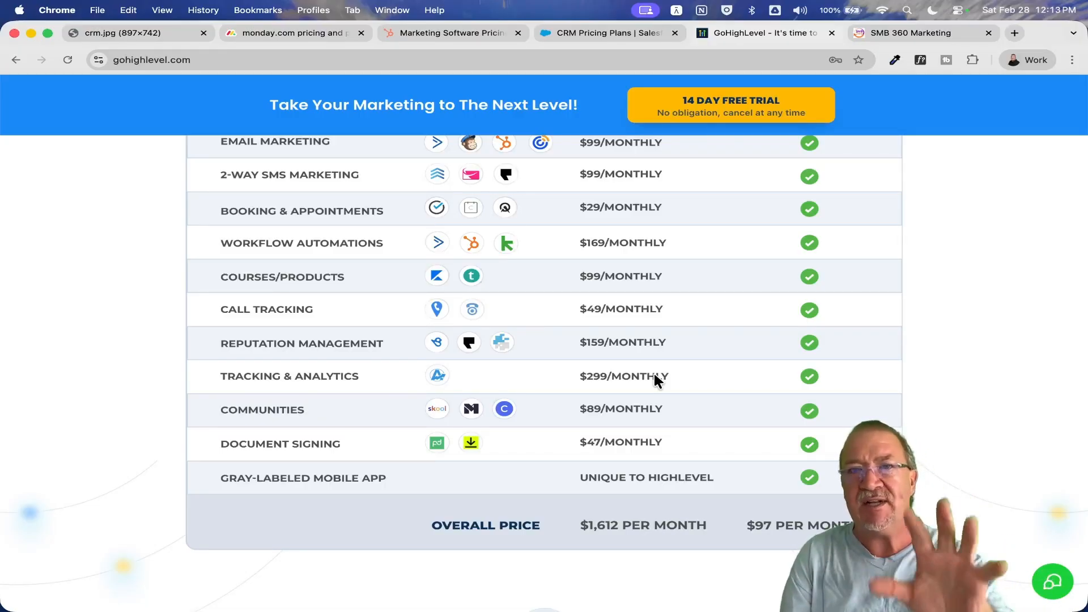
# Revisit the monday.com pricing page and the Core CRM Features chart in crm.jpg for comparison
pyautogui.click(304, 34)
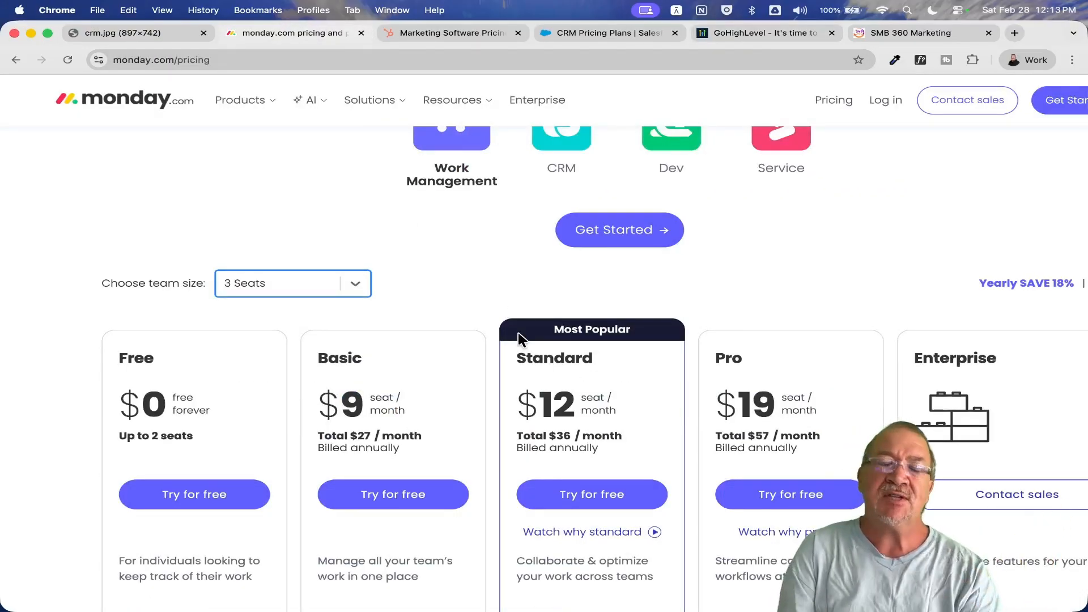
pyautogui.click(119, 34)
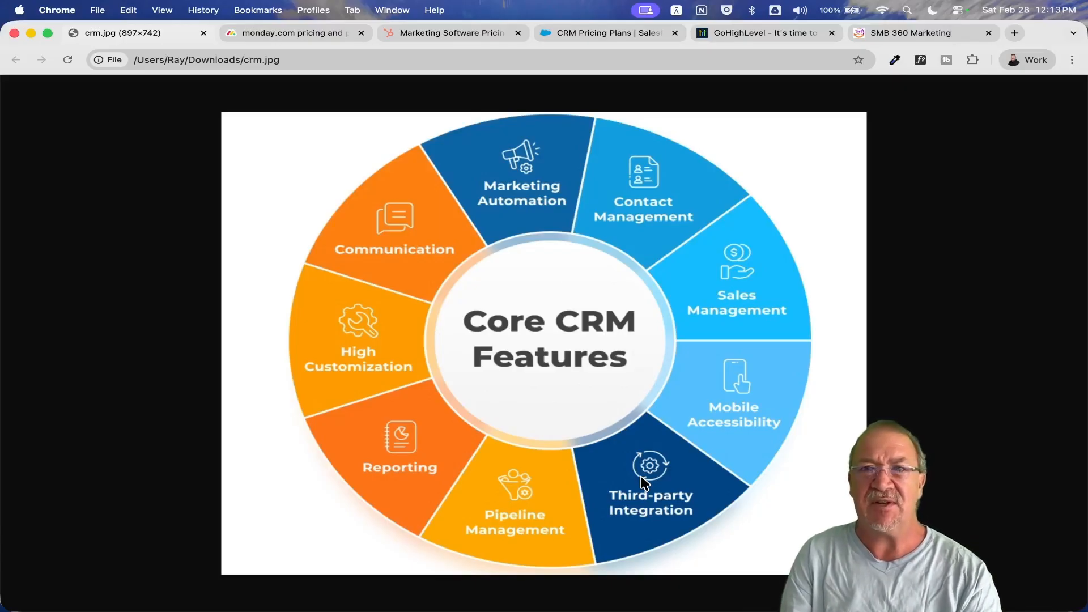
# Return to the GoHighLevel site and review its Starter and Unlimited pricing plans along with the feature comparison table
pyautogui.click(754, 34)
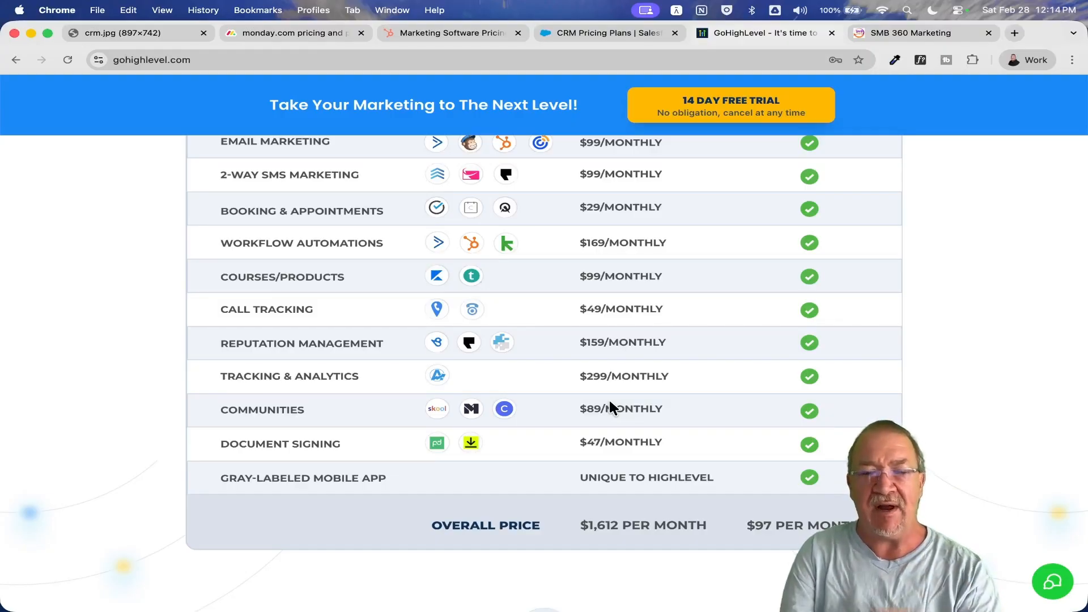
pyautogui.scroll(-5, 609, 398)
pyautogui.scroll(1, 609, 397)
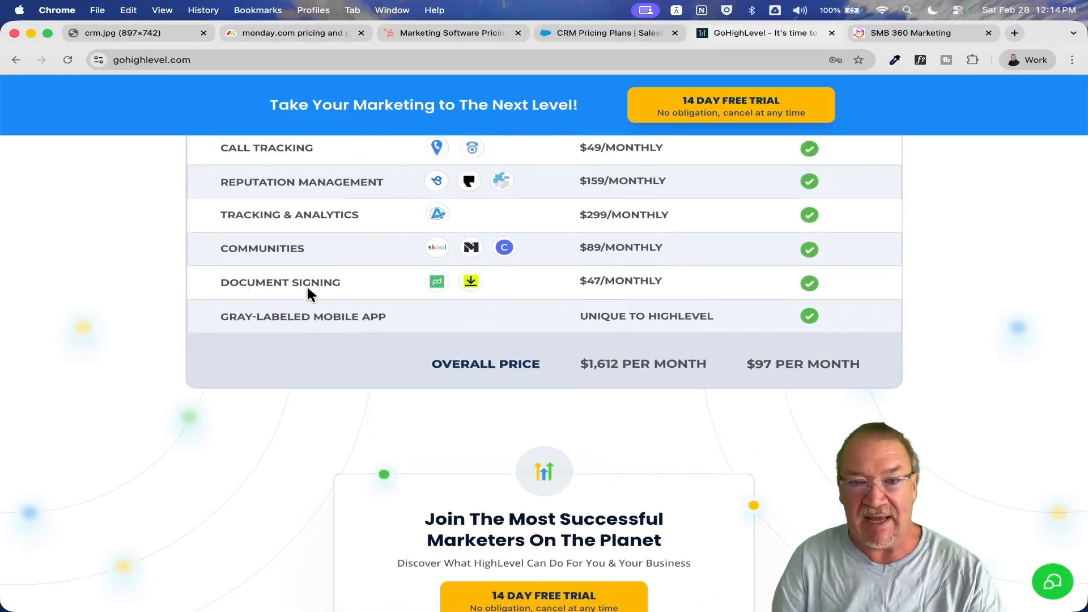
pyautogui.scroll(-10, 306, 293)
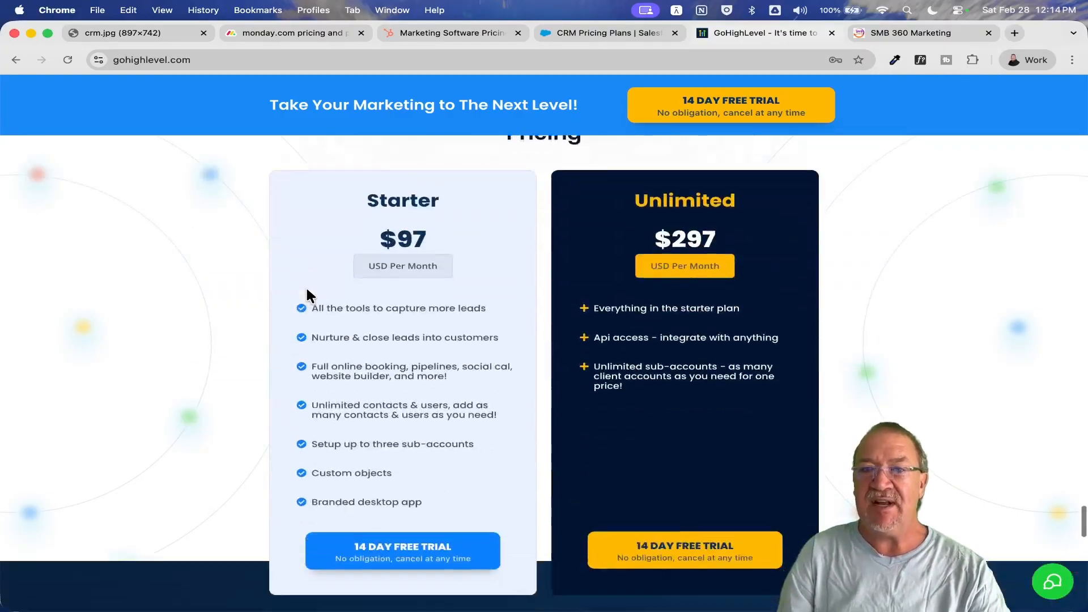
pyautogui.scroll(2, 306, 295)
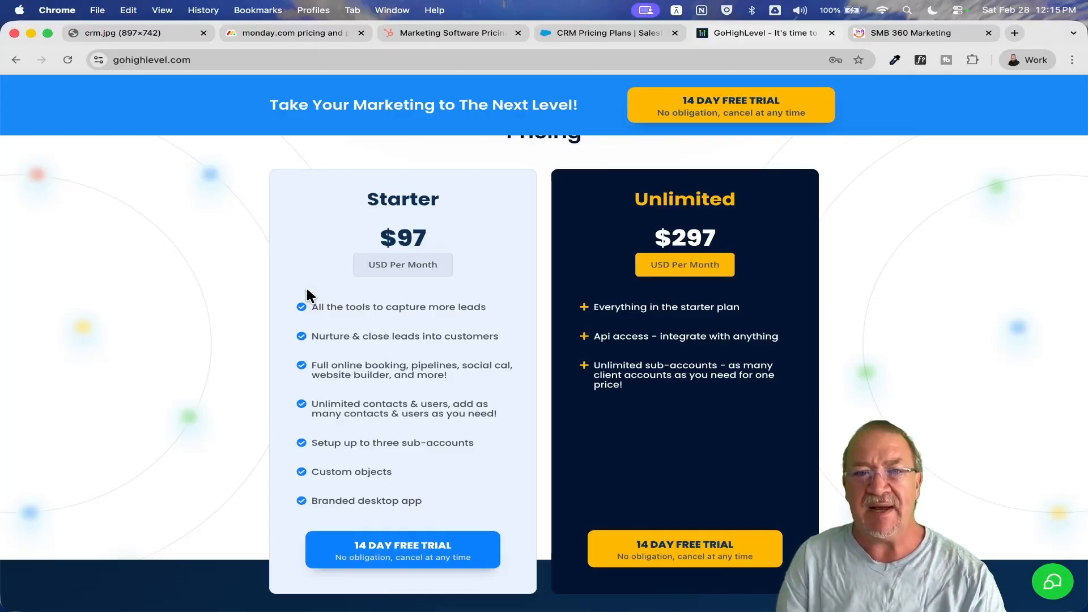
pyautogui.scroll(-3, 513, 443)
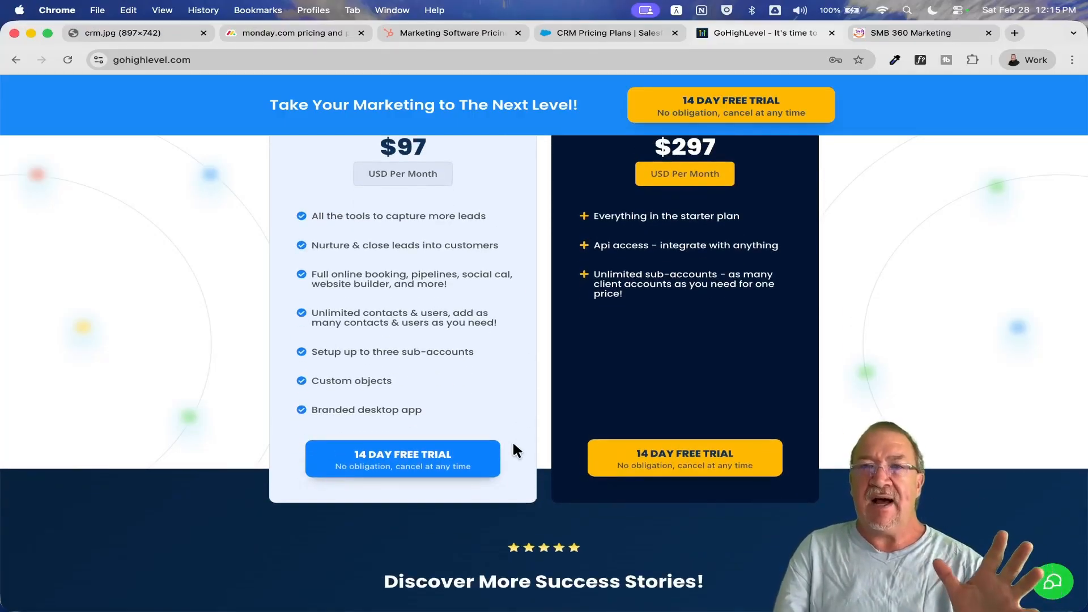
pyautogui.scroll(15, 514, 451)
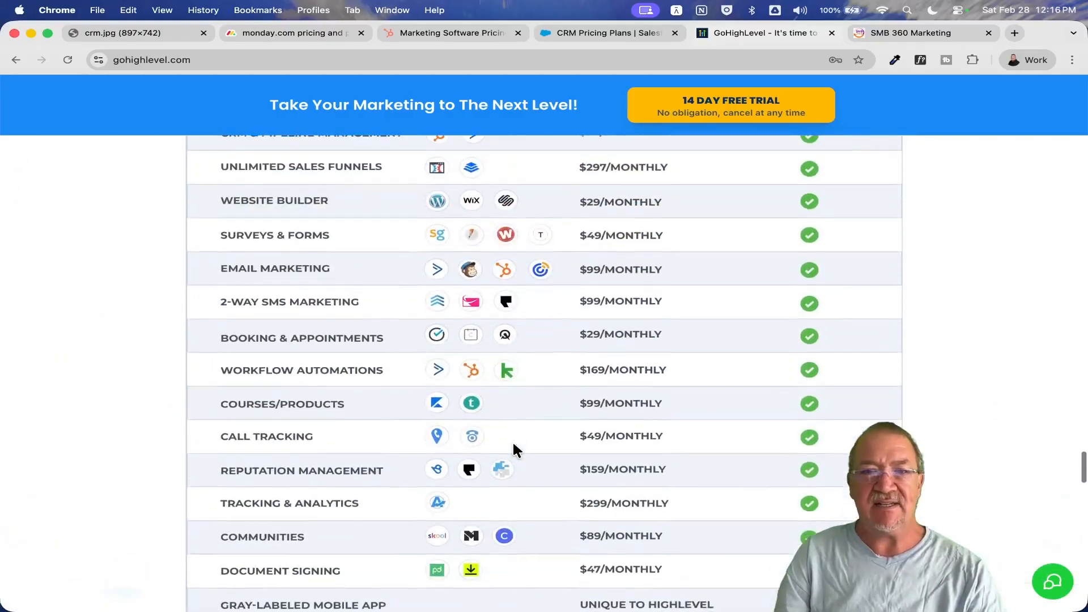
pyautogui.scroll(-1, 515, 449)
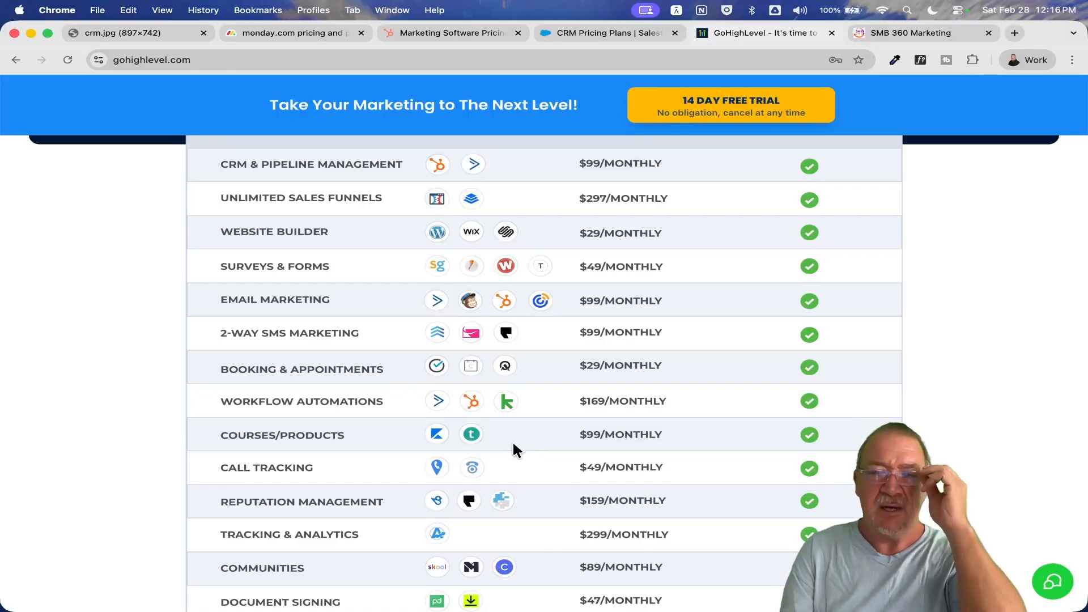
# Review the Core CRM Features chart in crm.jpg, then switch to SMB 360 and examine the Launchpad's list of integrations
pyautogui.click(149, 43)
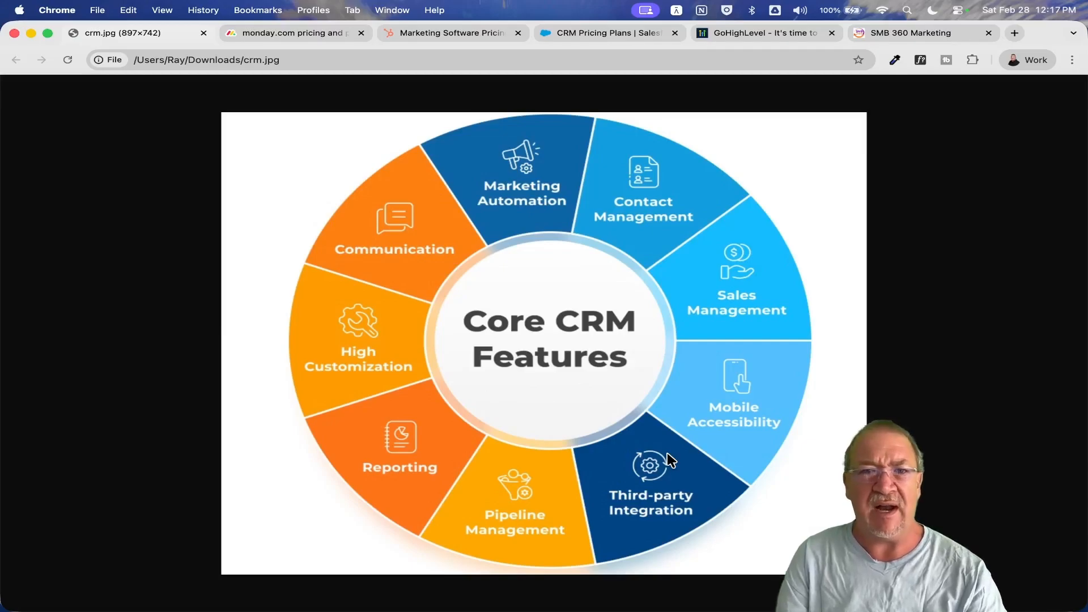
pyautogui.click(940, 34)
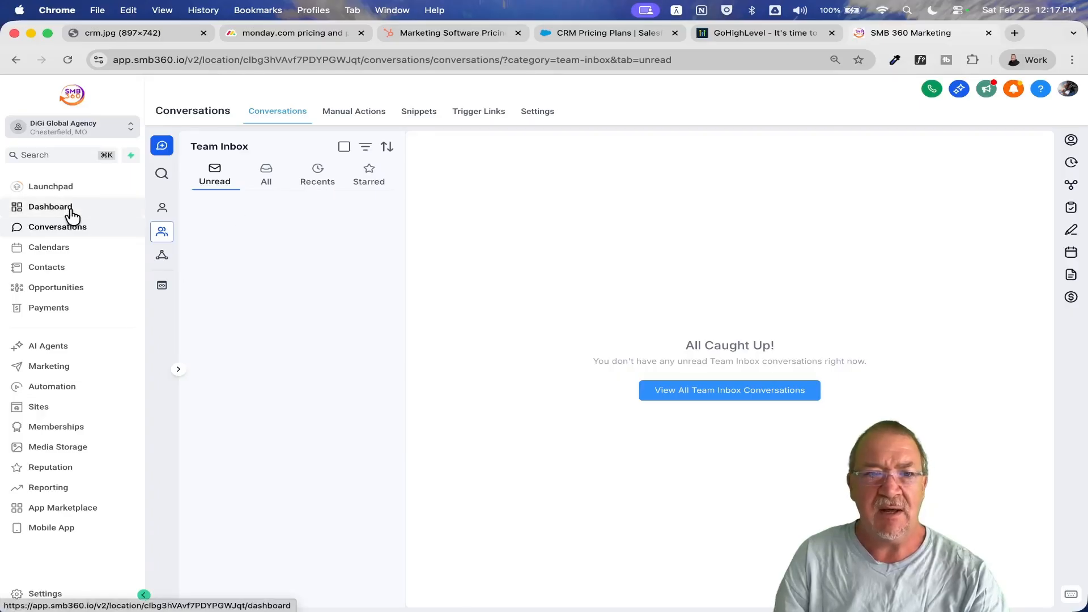
pyautogui.click(51, 187)
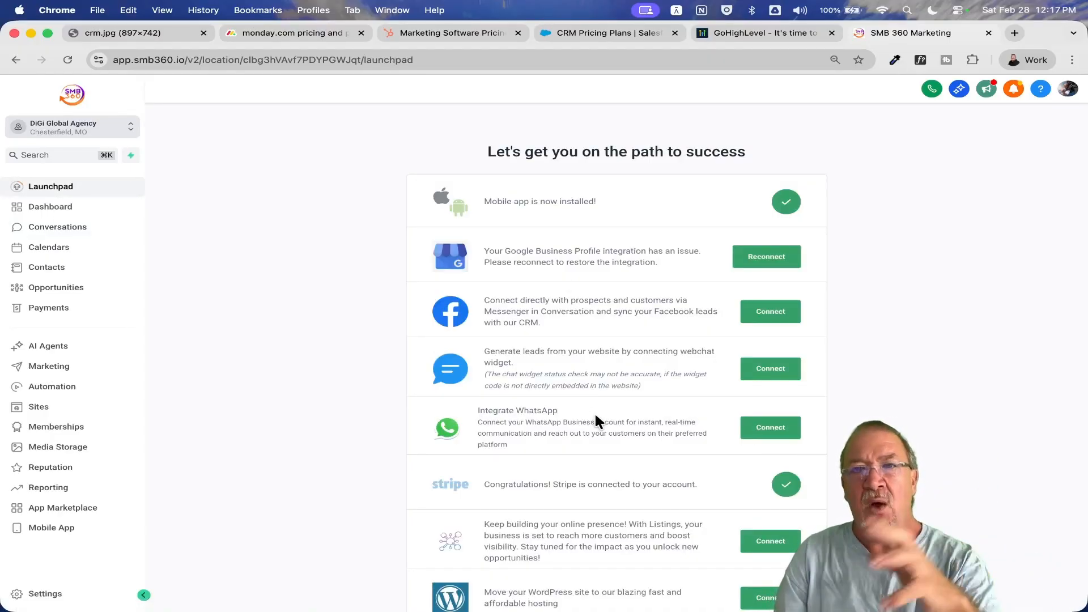
pyautogui.scroll(-3, 596, 419)
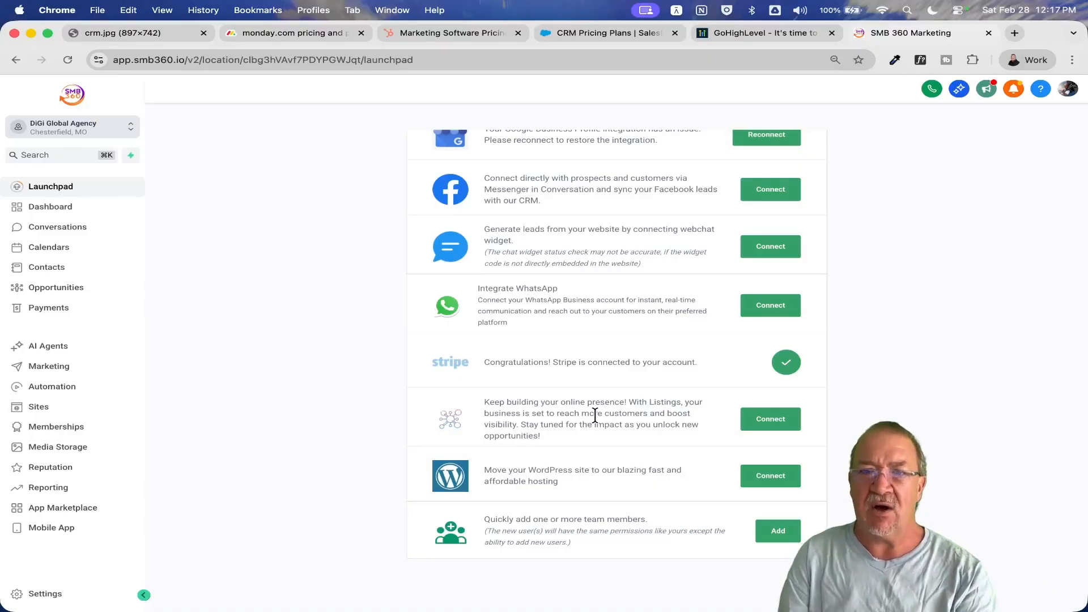
# View the SMB 360 Dashboard and its list of available dashboards, then check the Team Inbox in Conversations
pyautogui.click(47, 206)
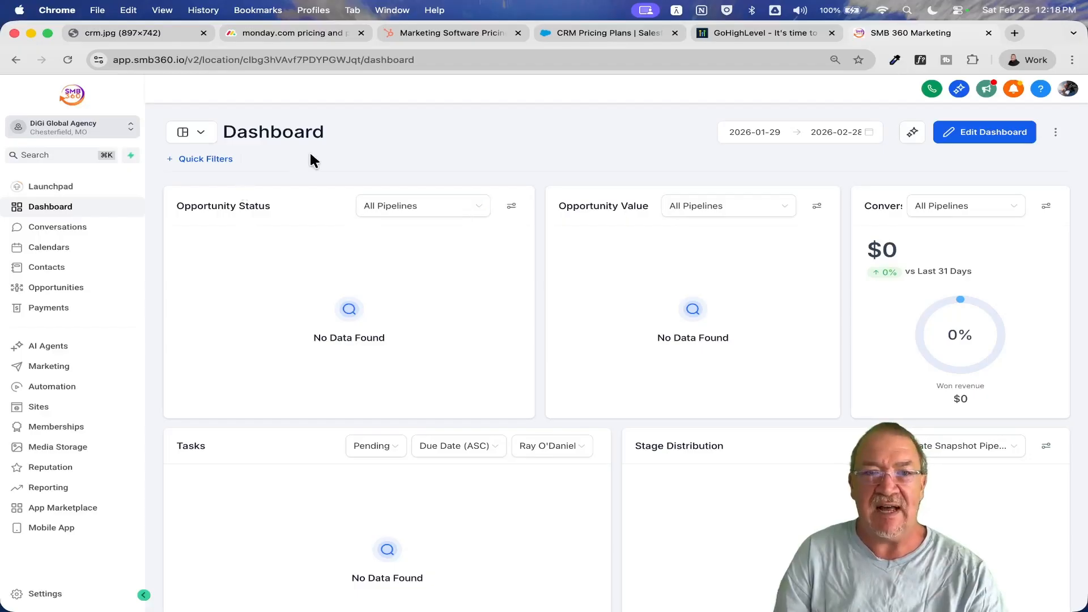
pyautogui.click(214, 139)
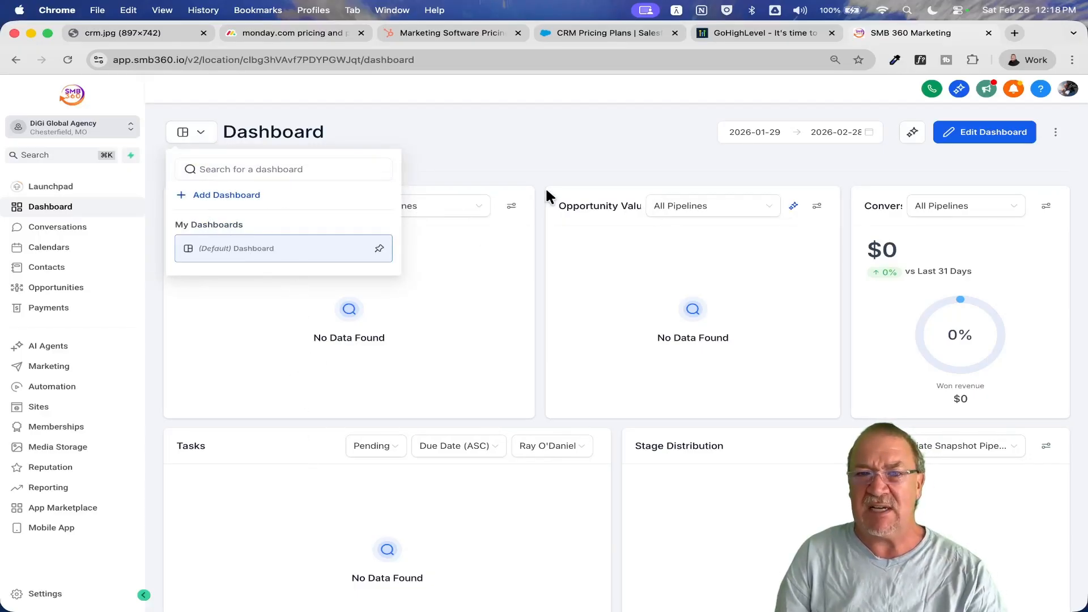
pyautogui.click(539, 131)
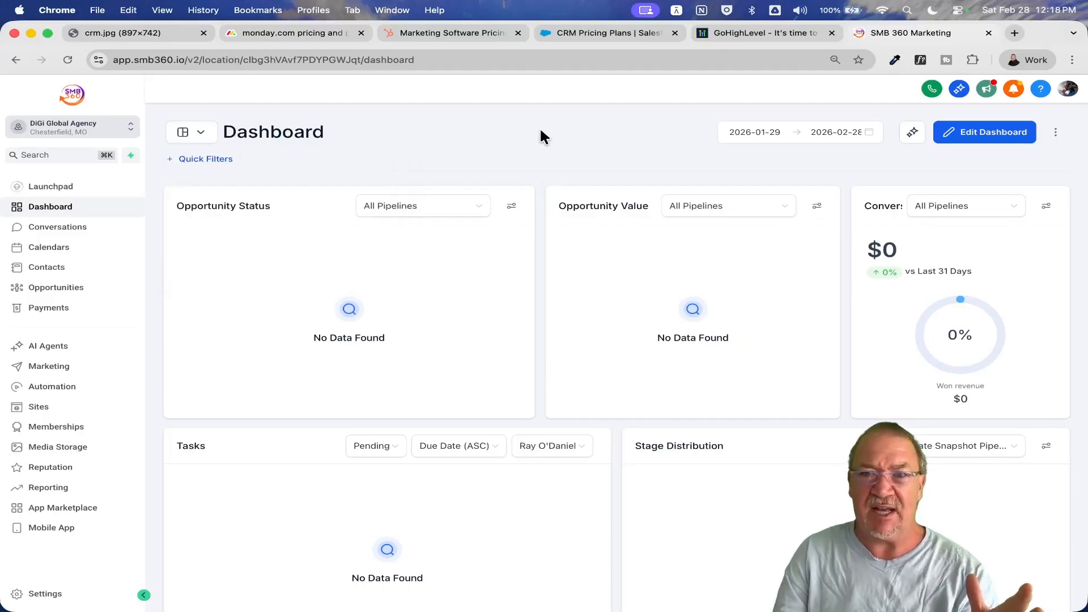
pyautogui.click(67, 230)
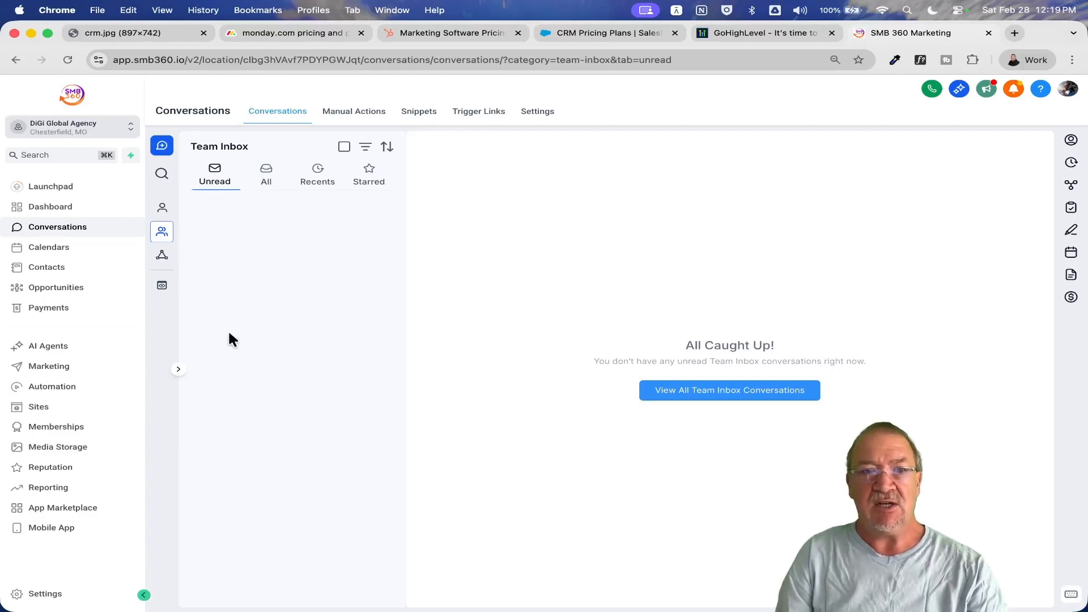
# Review the calendar week view and calendar settings, including all types offered for a new calendar, without creating one
pyautogui.click(76, 247)
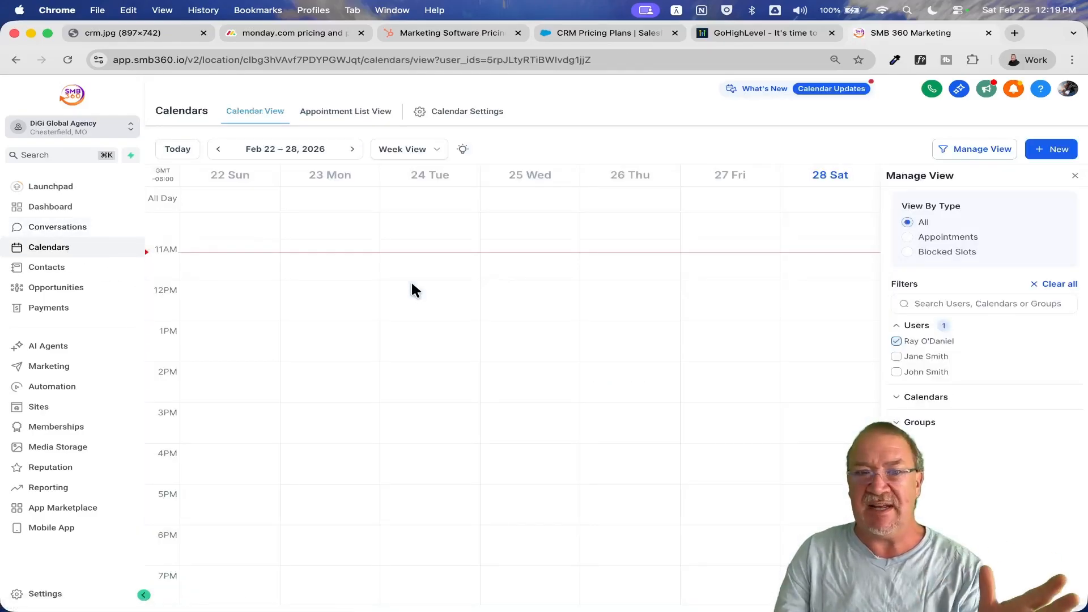
pyautogui.click(448, 113)
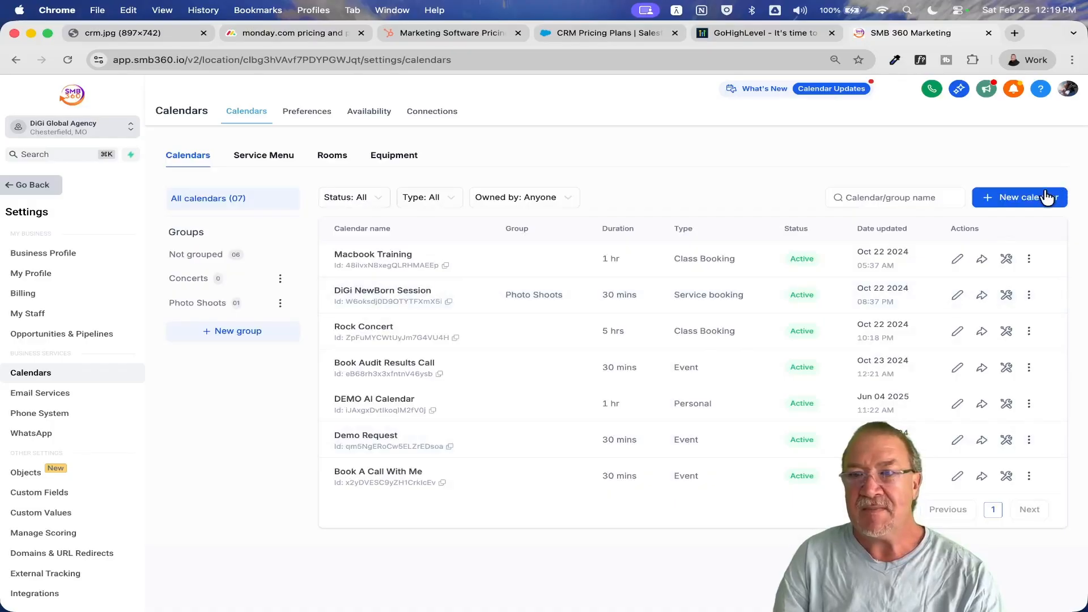
pyautogui.click(1019, 196)
pyautogui.click(340, 458)
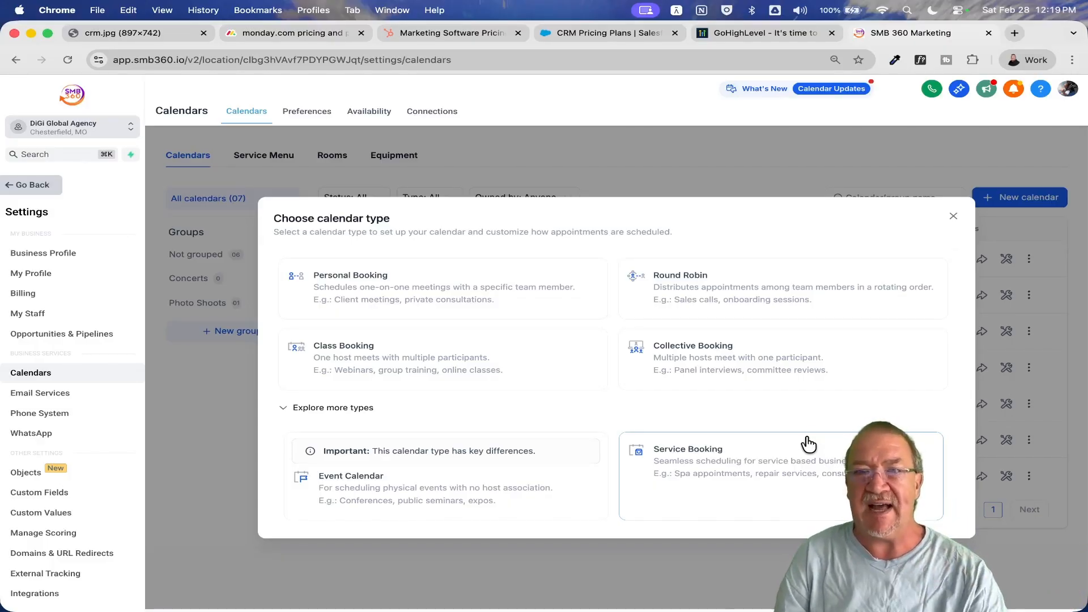
pyautogui.click(953, 216)
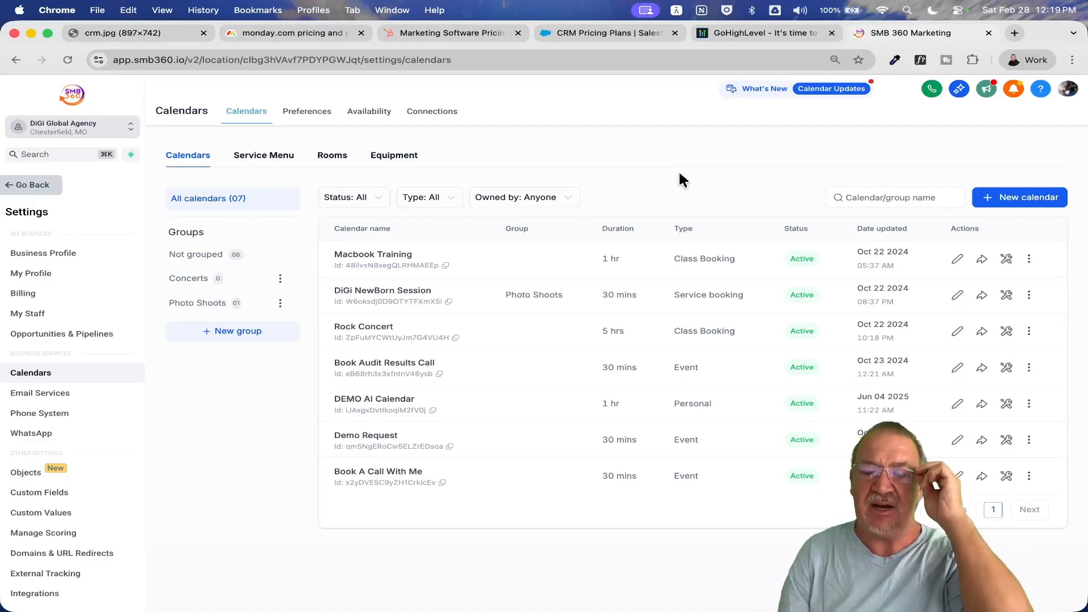
pyautogui.click(34, 187)
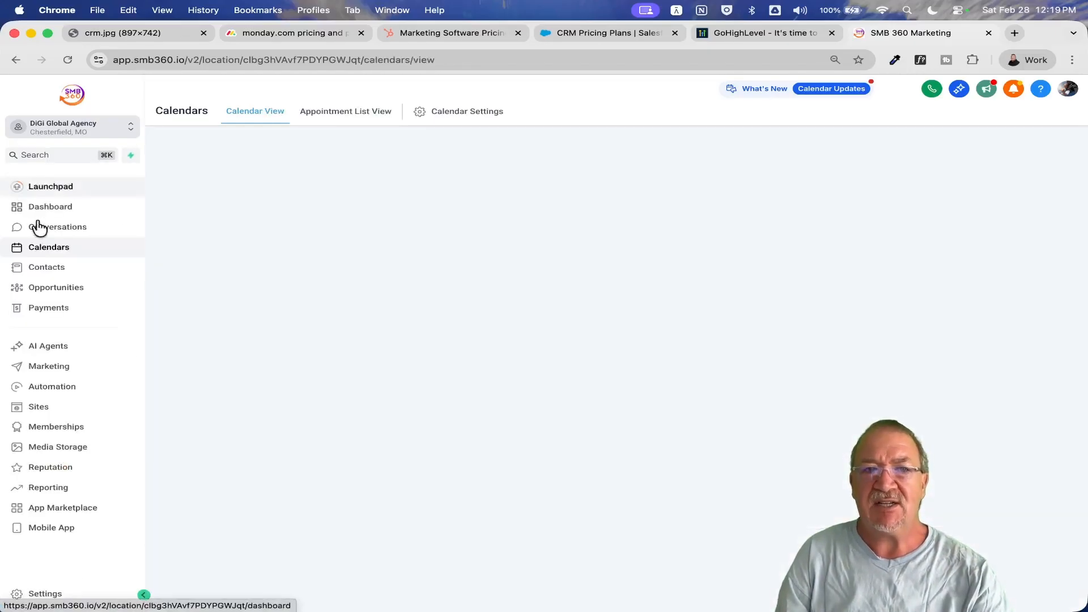
# Compare the Contacts list with the Core CRM Features chart and inspect the blank Add Contact form without saving a contact
pyautogui.click(54, 278)
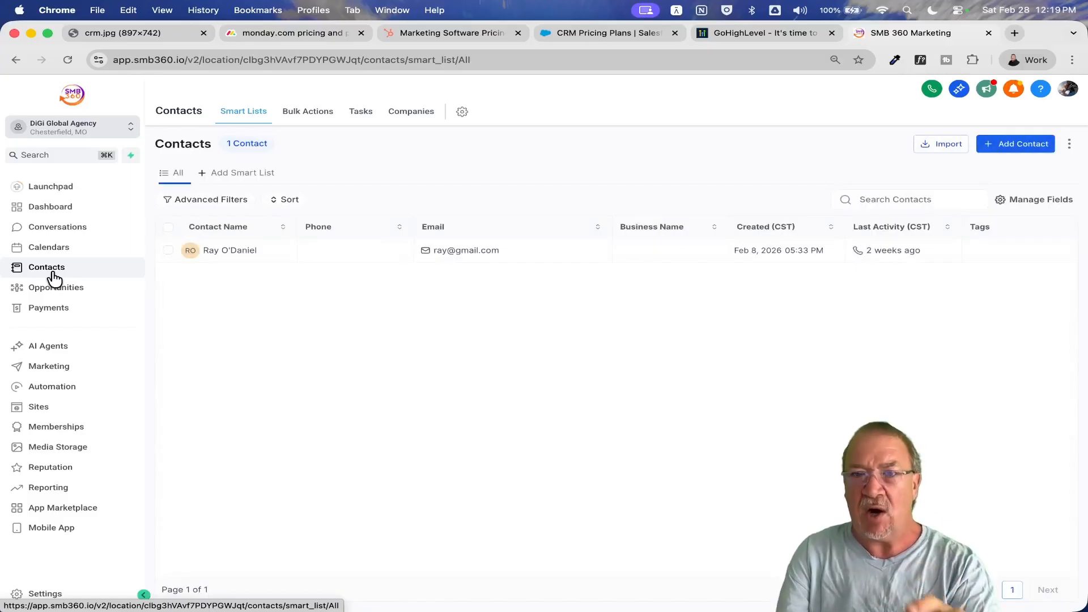
pyautogui.click(102, 31)
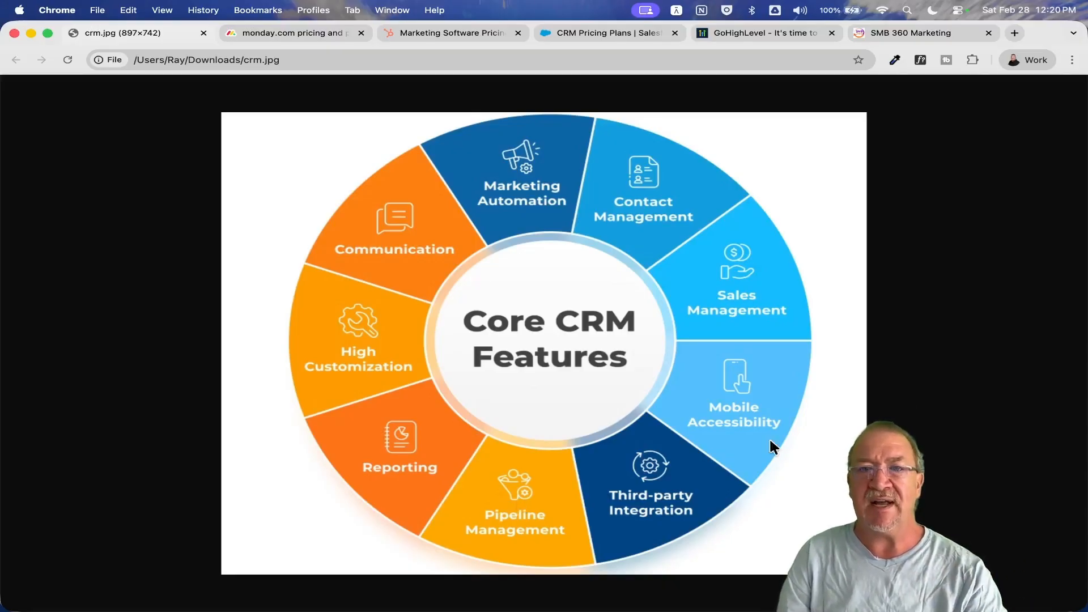
pyautogui.click(902, 34)
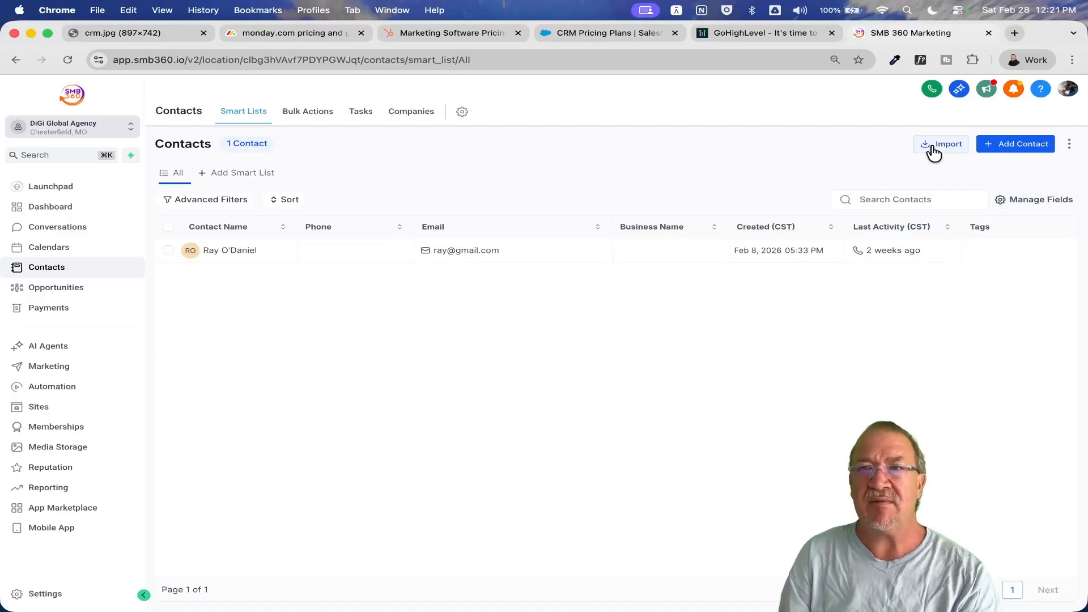
pyautogui.click(1015, 144)
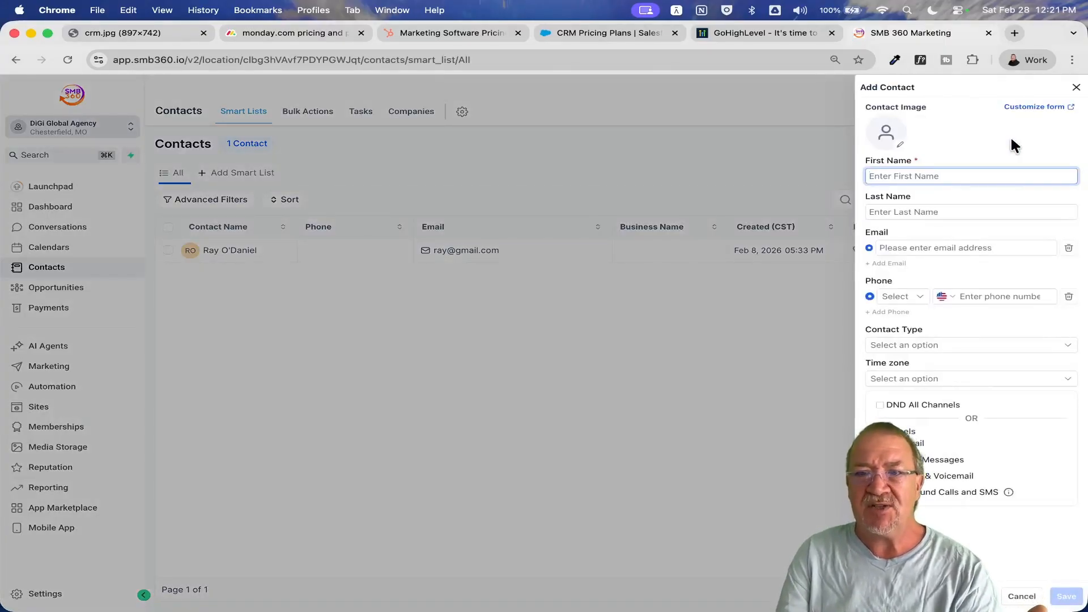
pyautogui.click(1076, 88)
# Open the listed contact's record, review its AI call notes and its upcoming and past appointments, and return to the contact list
pyautogui.click(209, 250)
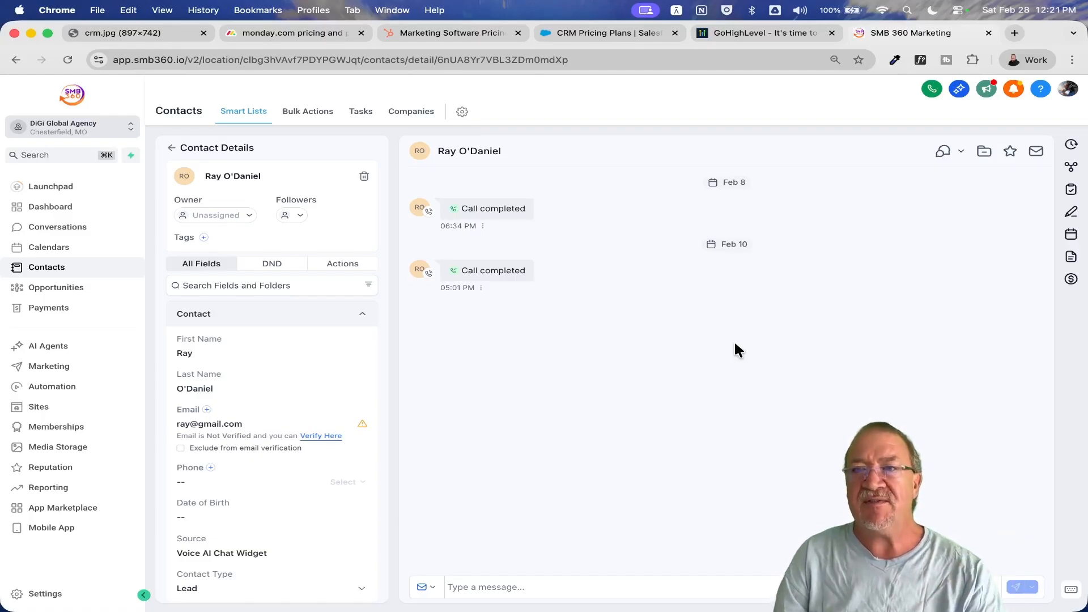
pyautogui.click(1071, 214)
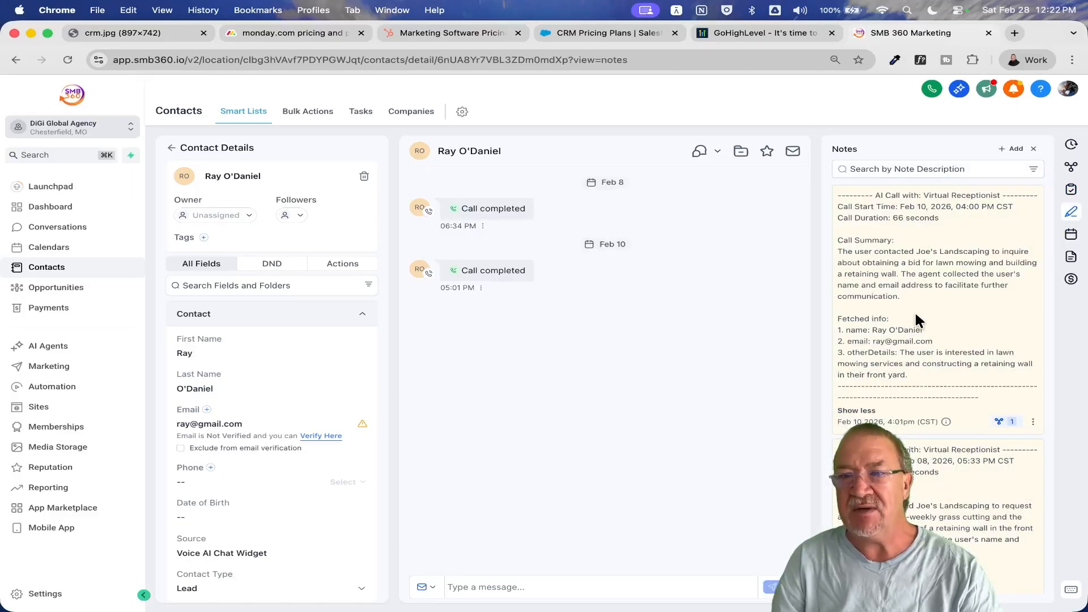
pyautogui.scroll(-5, 919, 321)
pyautogui.scroll(5, 998, 351)
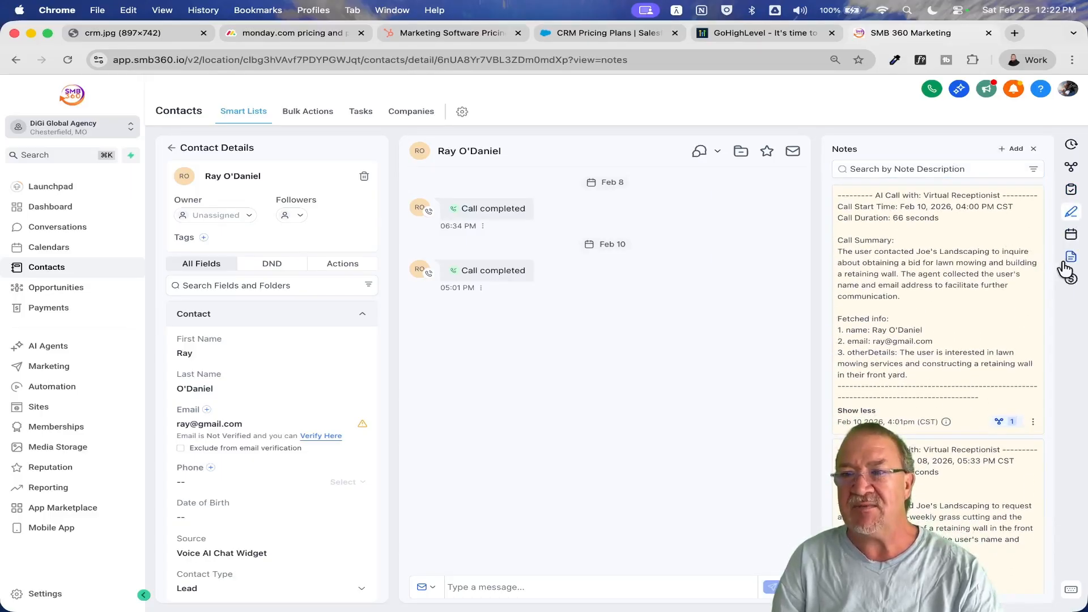
pyautogui.click(1071, 234)
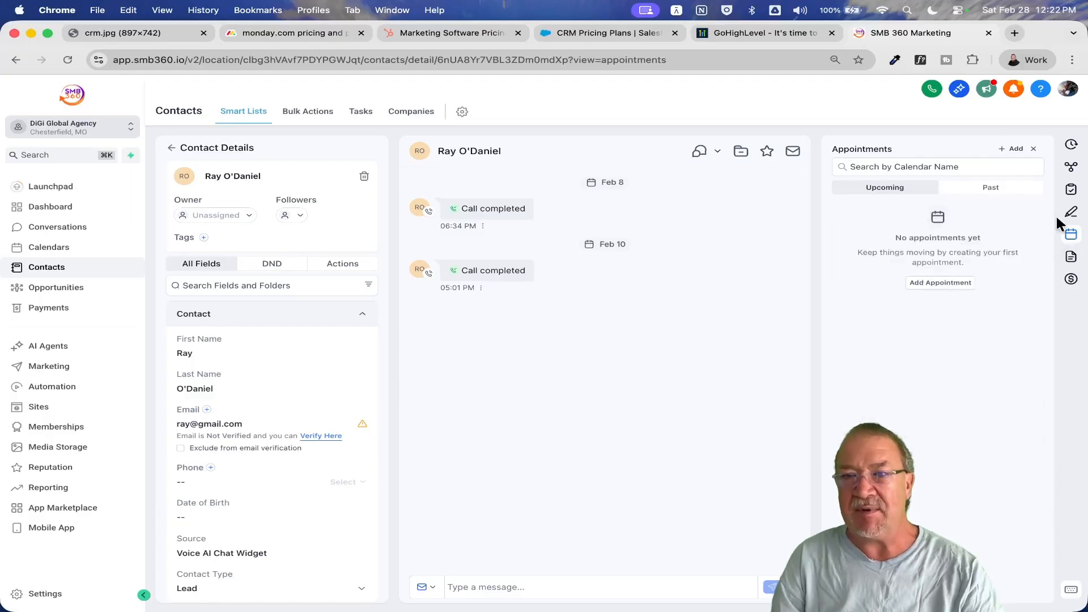
pyautogui.click(1008, 189)
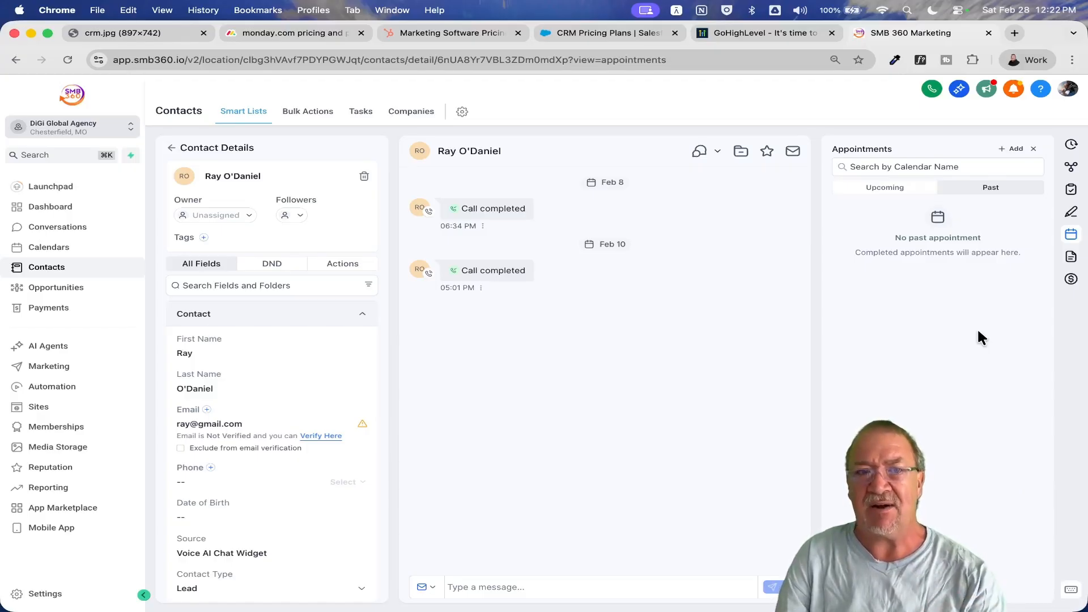
pyautogui.click(172, 148)
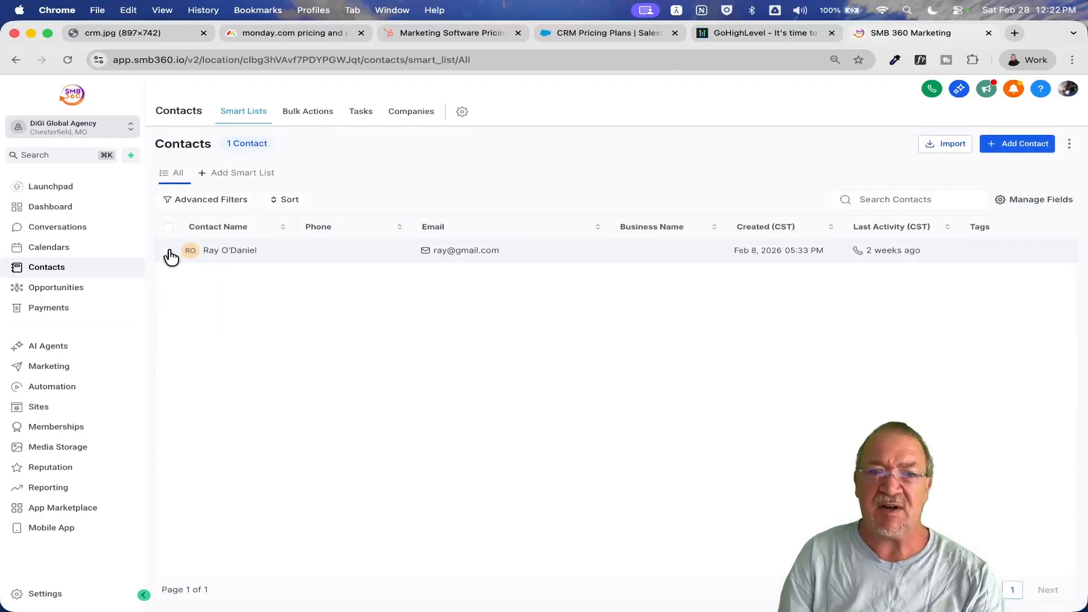
# Select the listed contact and review the full set of bulk actions available for it
pyautogui.click(168, 251)
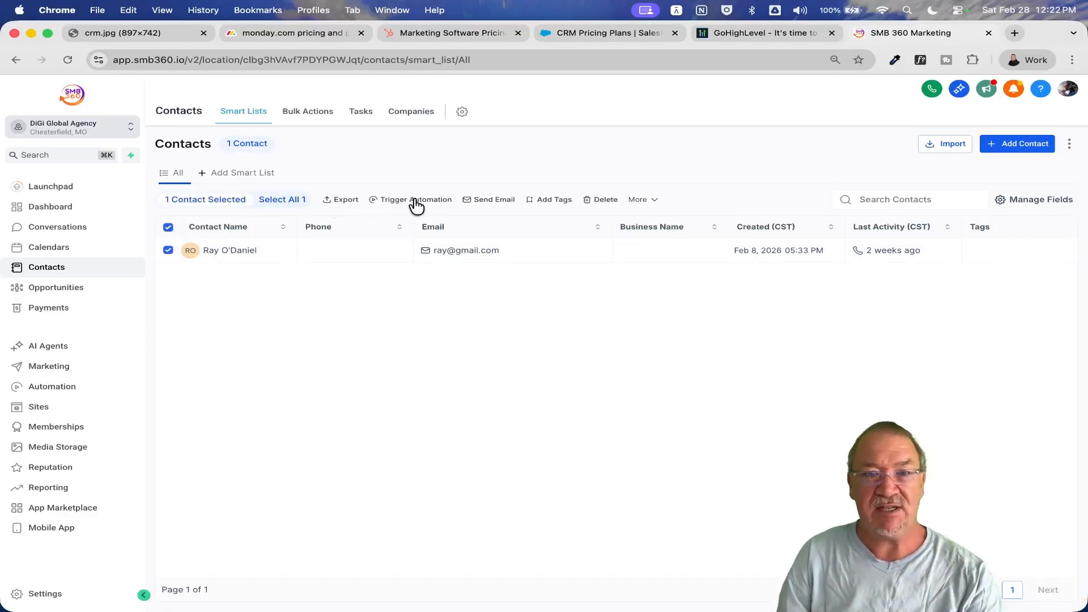
pyautogui.click(646, 200)
pyautogui.scroll(5, 698, 317)
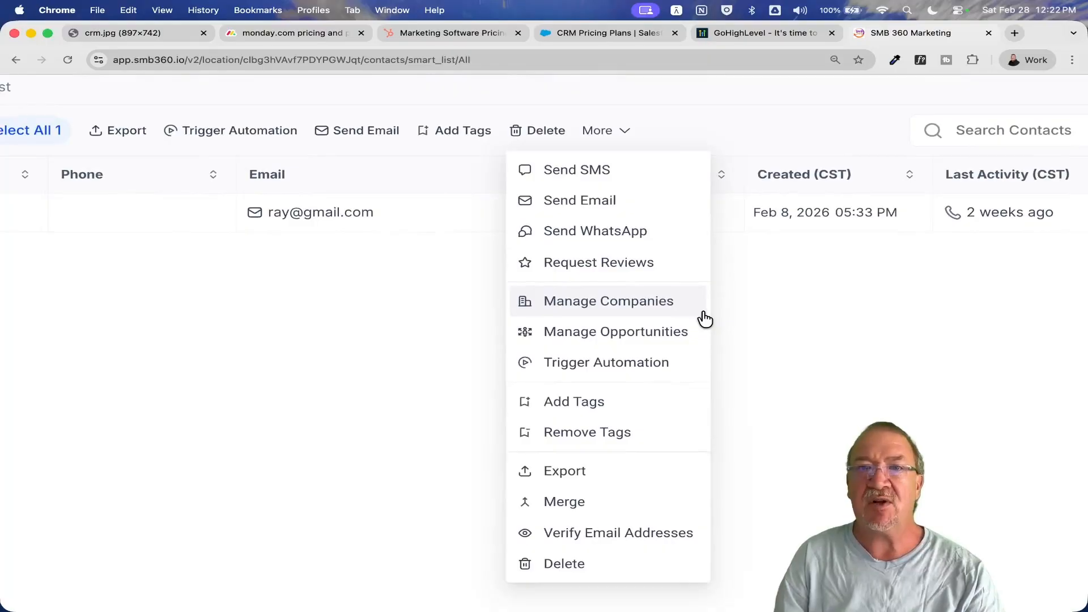
pyautogui.scroll(-5, 703, 313)
pyautogui.click(453, 327)
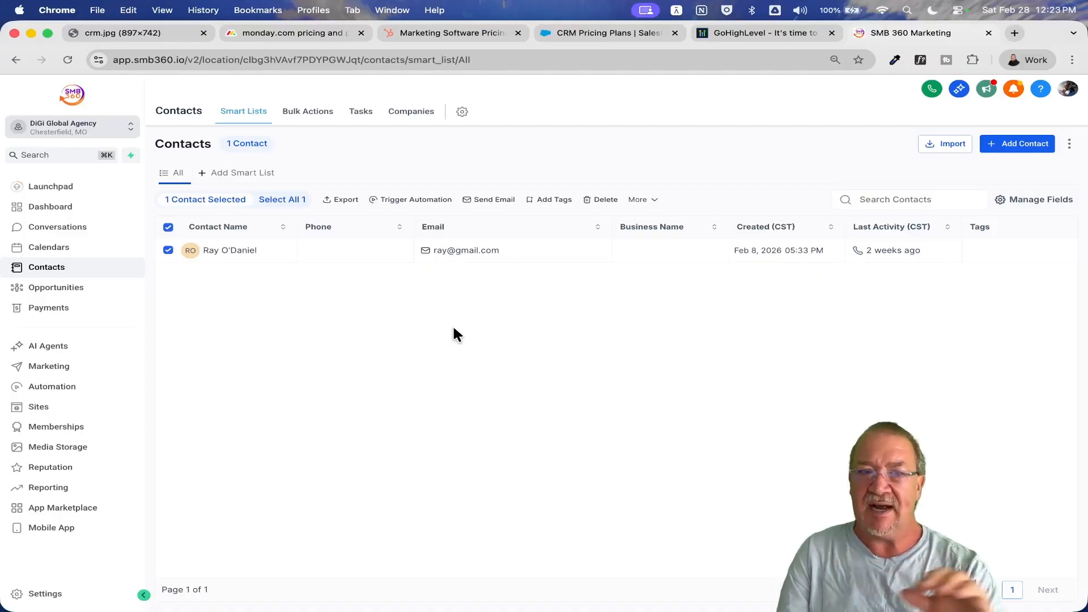
# Review the list of pipelines under Opportunities and the Invoices overview under Payments
pyautogui.click(77, 290)
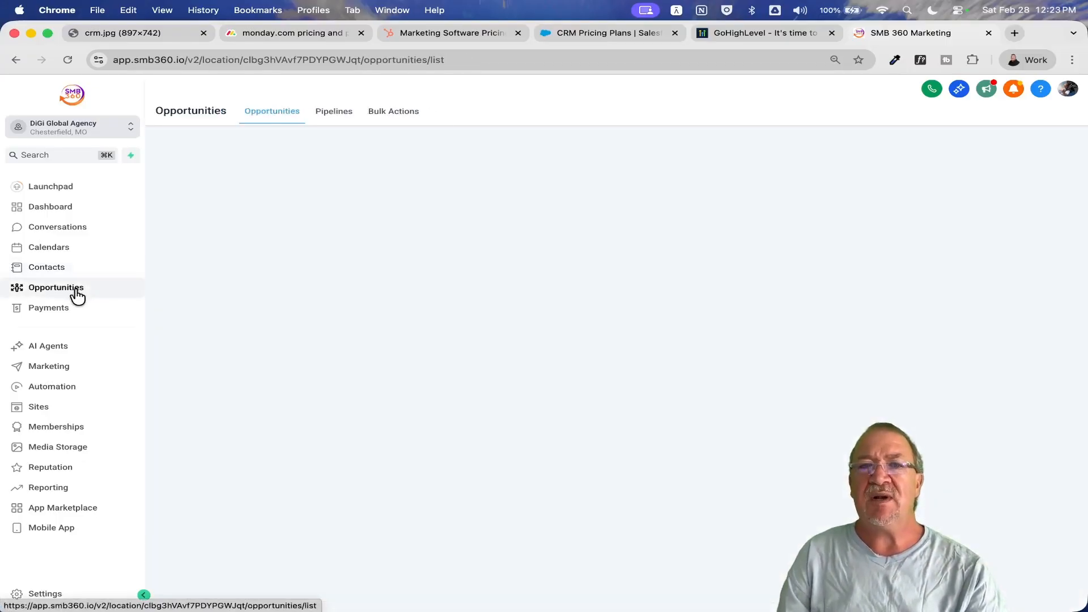
pyautogui.click(324, 114)
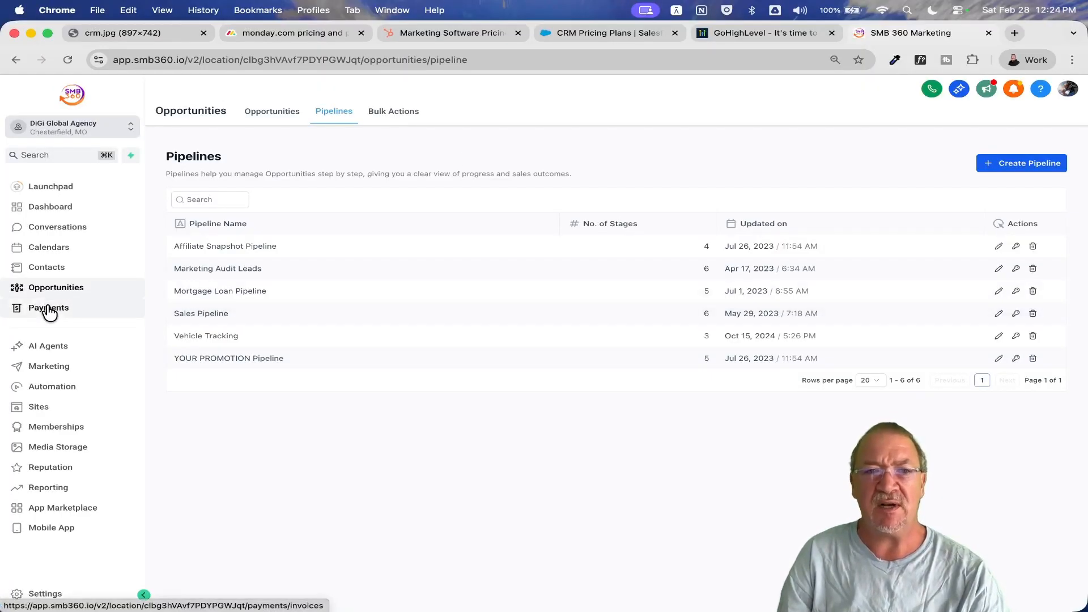
pyautogui.click(90, 314)
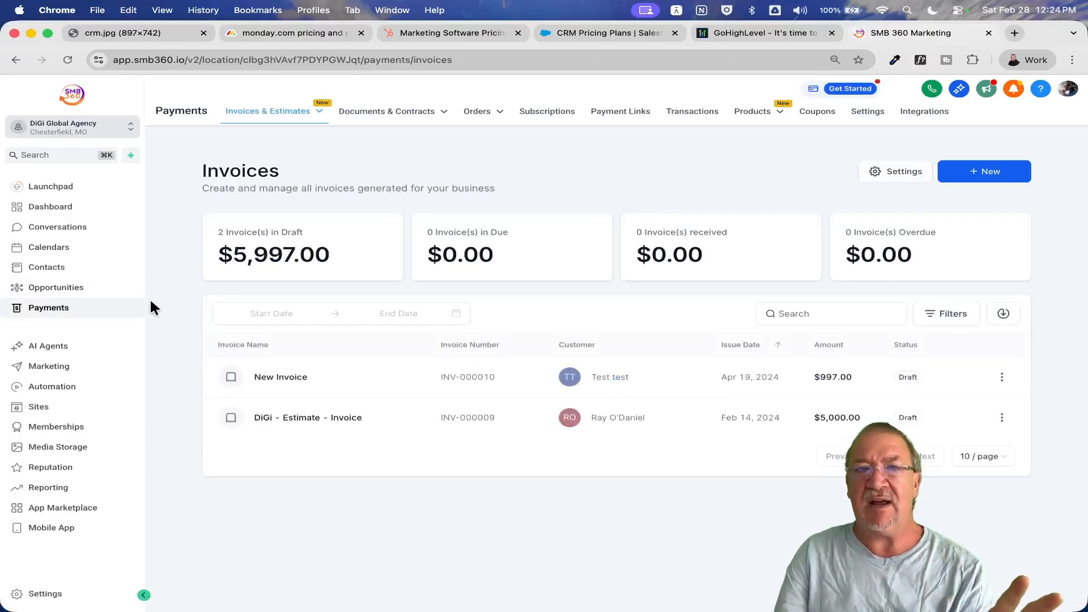
# View the AI Agents Getting Started page and check it against GoHighLevel's feature cost comparison table
pyautogui.click(67, 347)
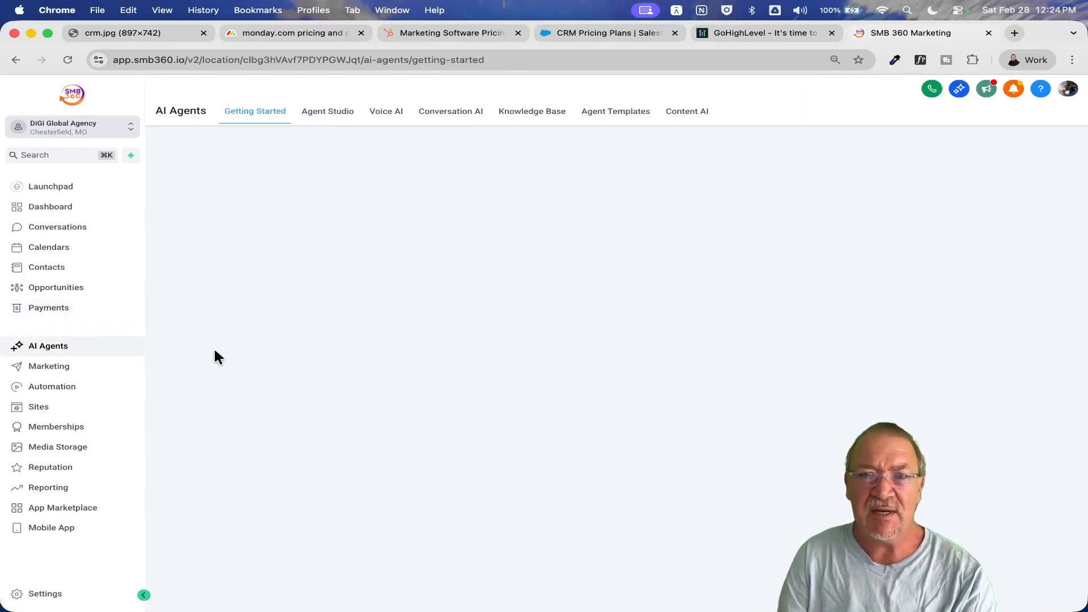
pyautogui.click(737, 32)
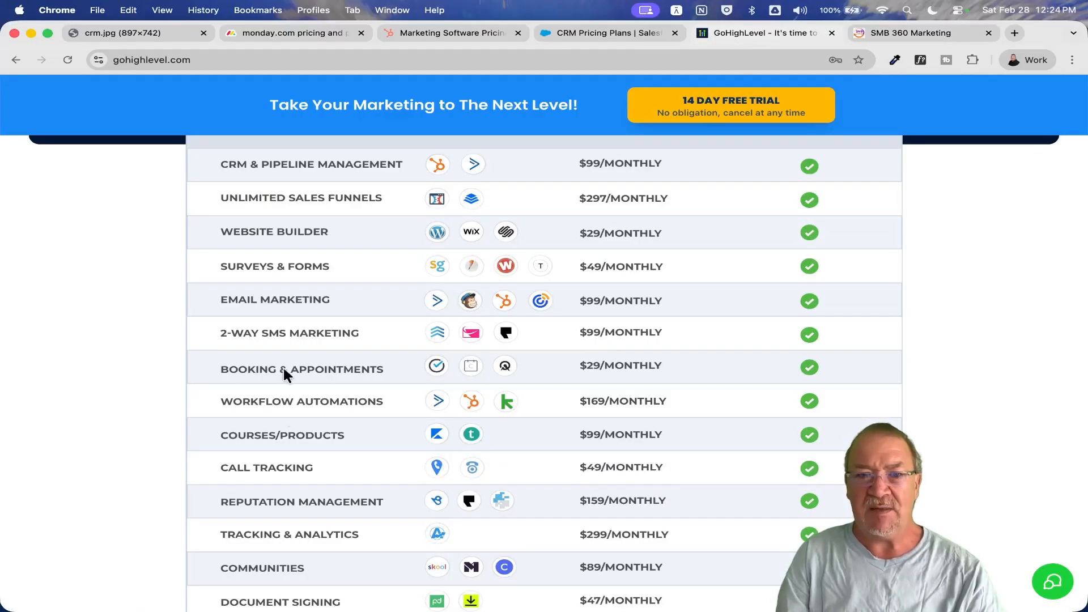
pyautogui.click(896, 33)
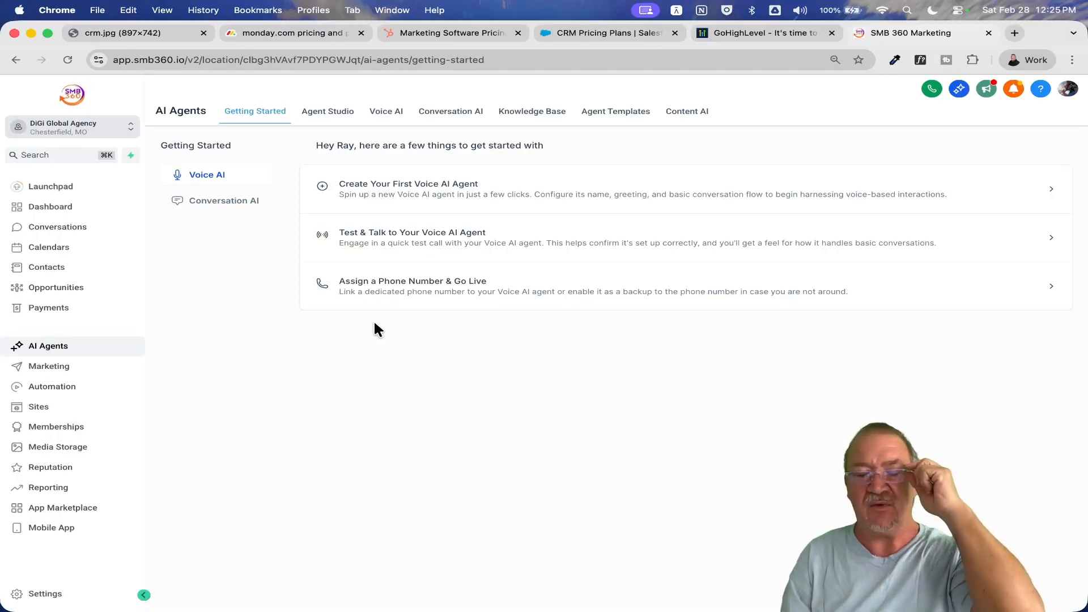
# Open Marketing's Social Planner and review which social accounts can be connected, without connecting any
pyautogui.click(55, 369)
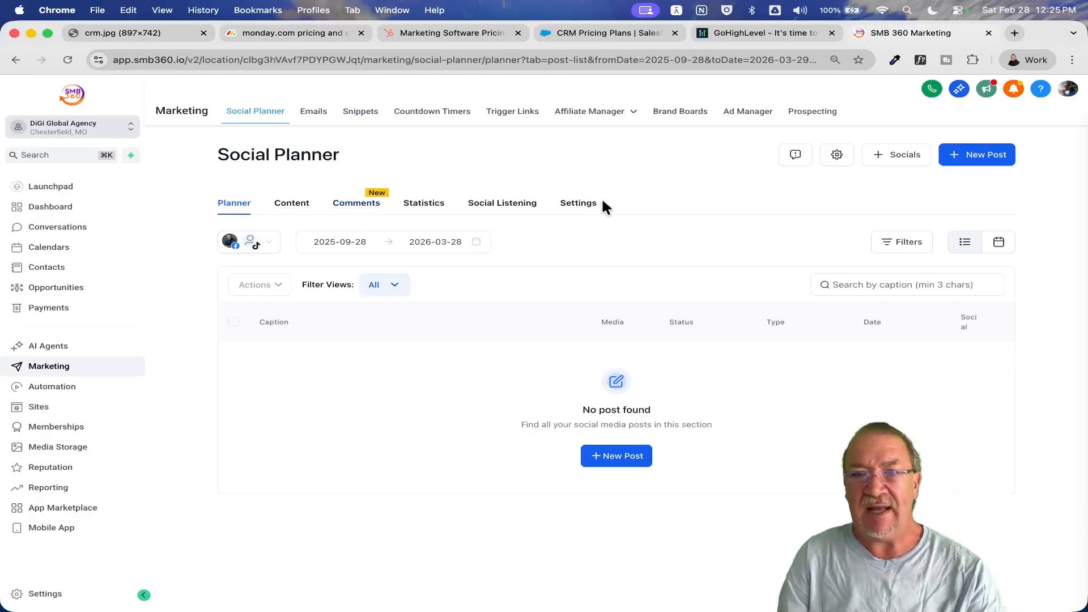
pyautogui.click(894, 154)
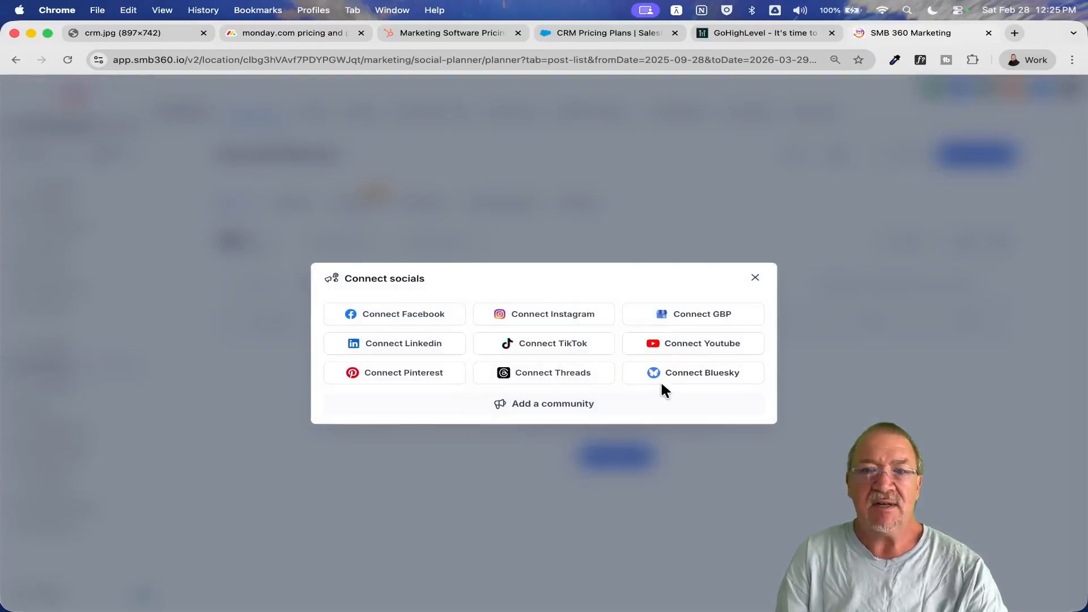
pyautogui.click(756, 278)
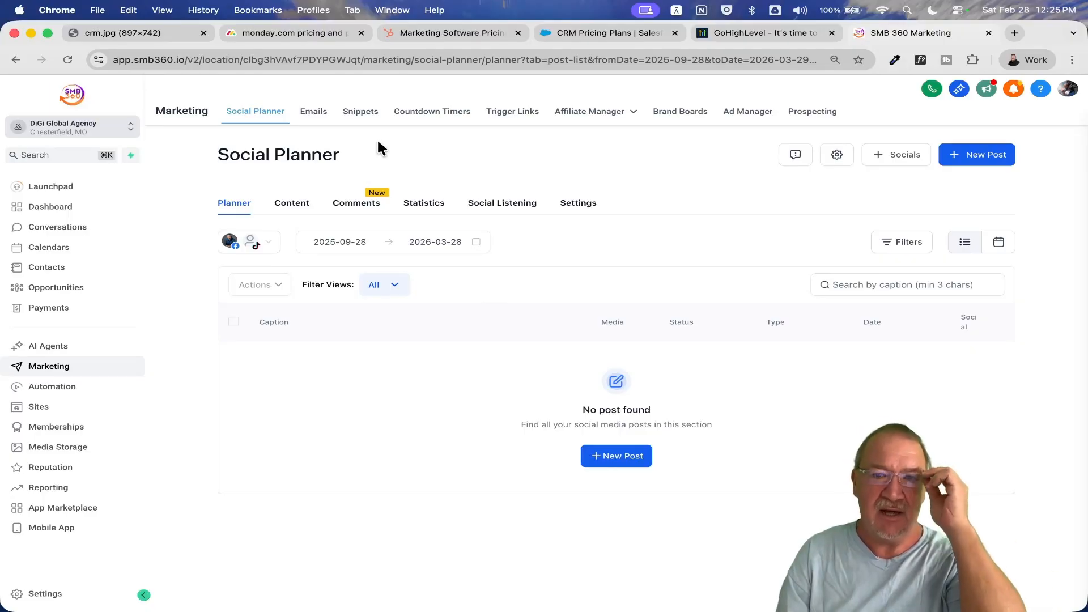
# View the Automation workflow list and check it against the Core CRM Features chart
pyautogui.moveTo(593, 126)
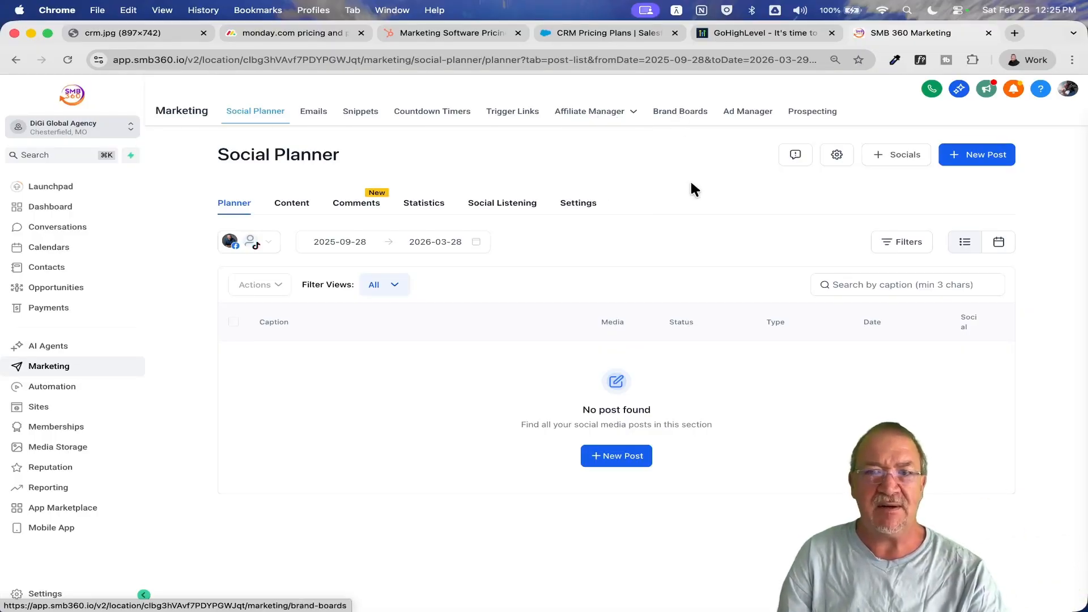
pyautogui.click(69, 389)
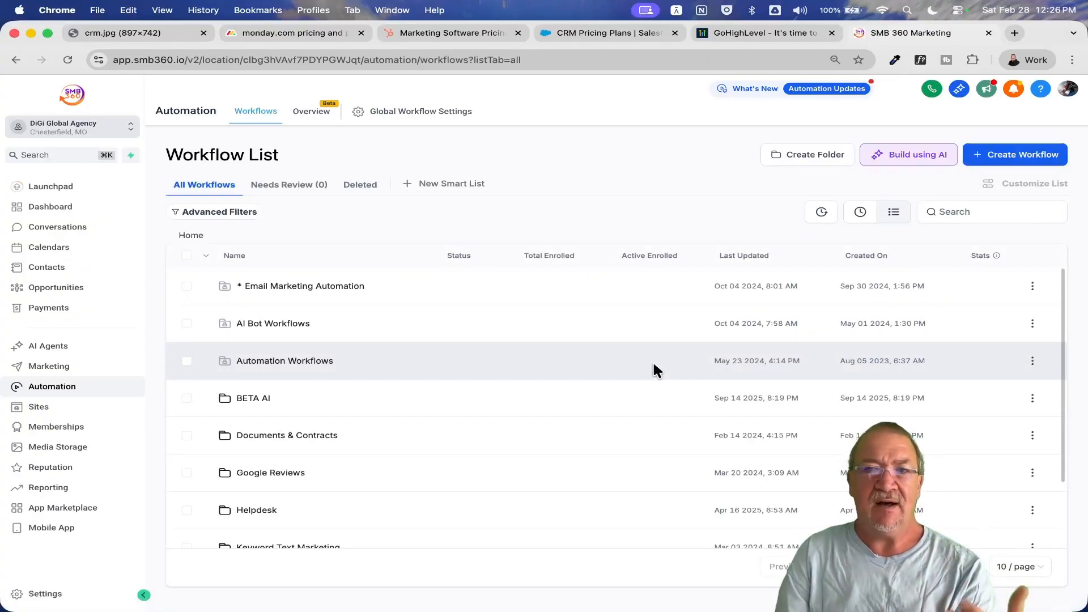
pyautogui.click(135, 31)
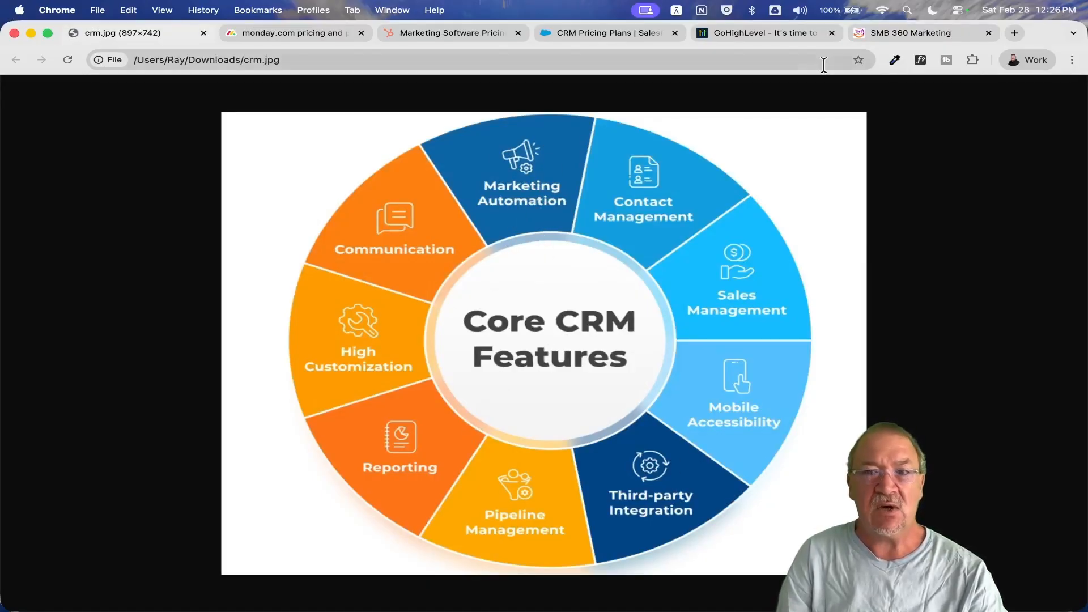
pyautogui.click(885, 34)
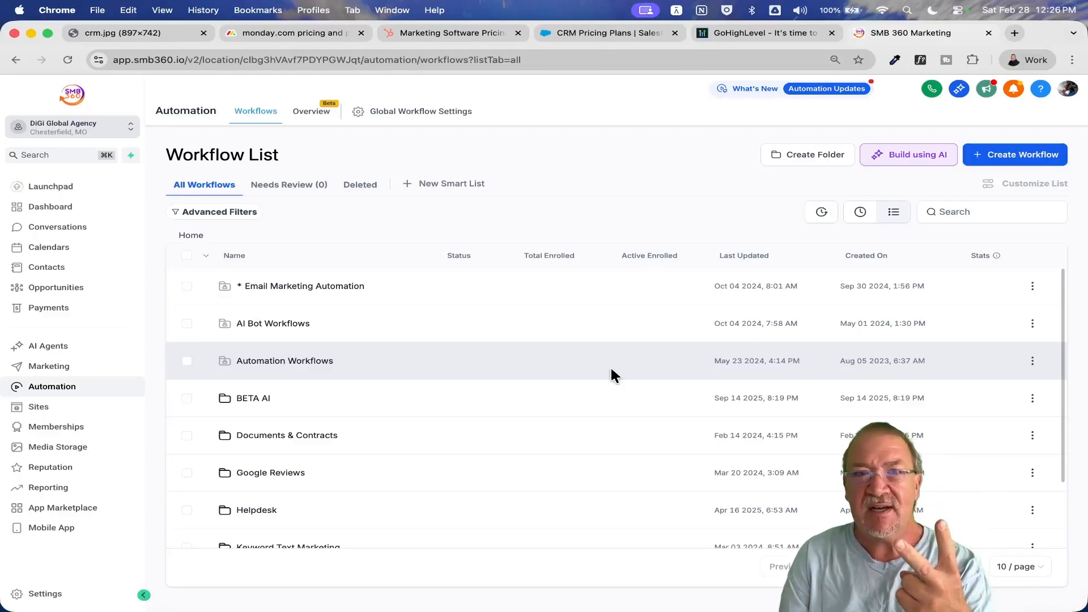
# Create a new workflow and preview the Send Email action's settings without saving the action
pyautogui.click(1003, 155)
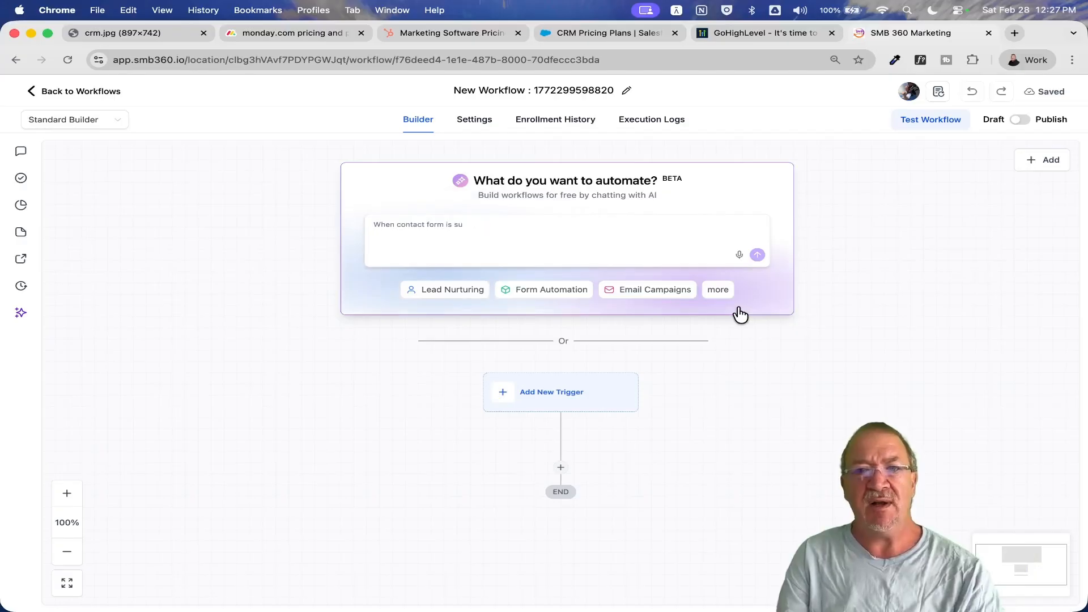
pyautogui.scroll(-3, 737, 313)
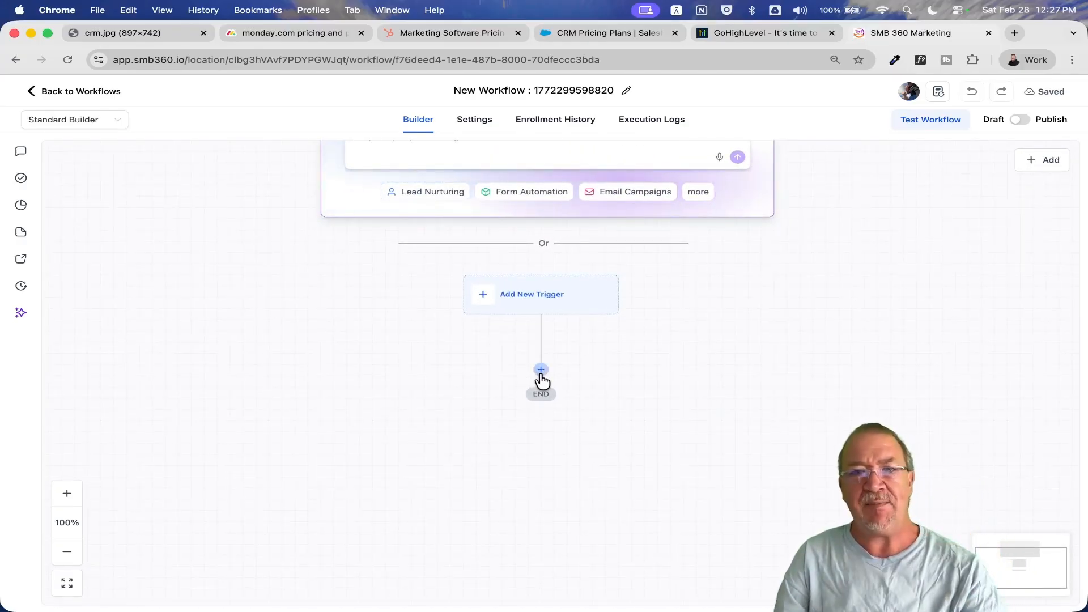
pyautogui.click(540, 372)
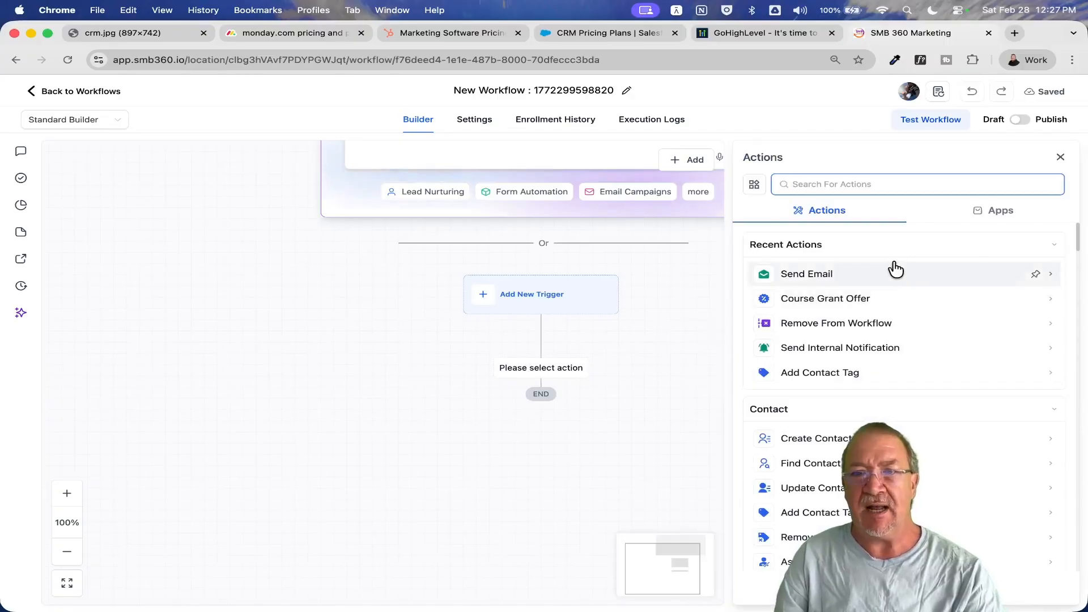
pyautogui.click(802, 275)
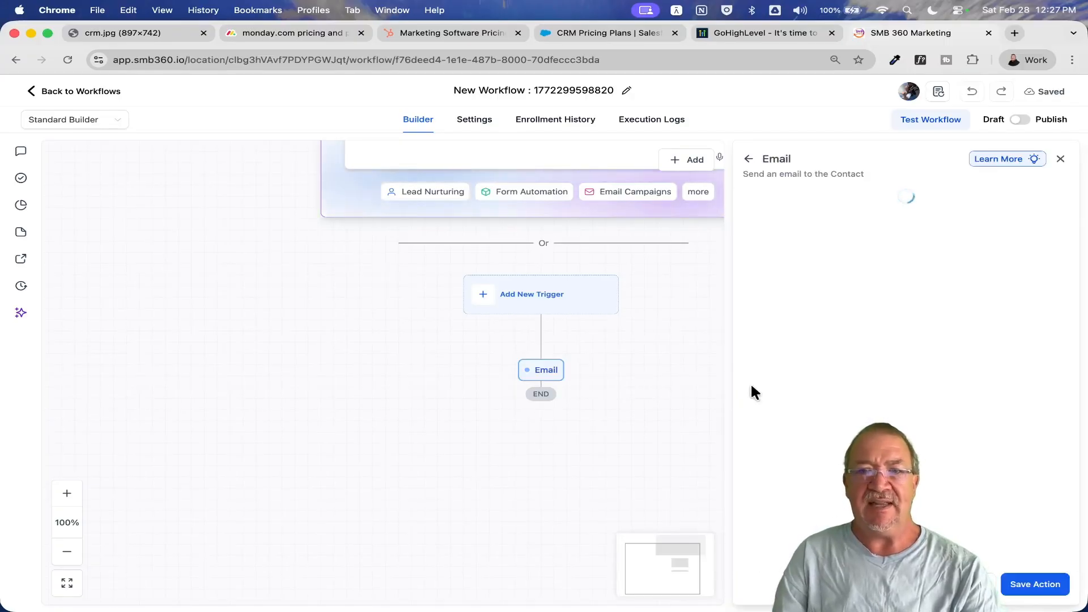
pyautogui.scroll(-3, 873, 401)
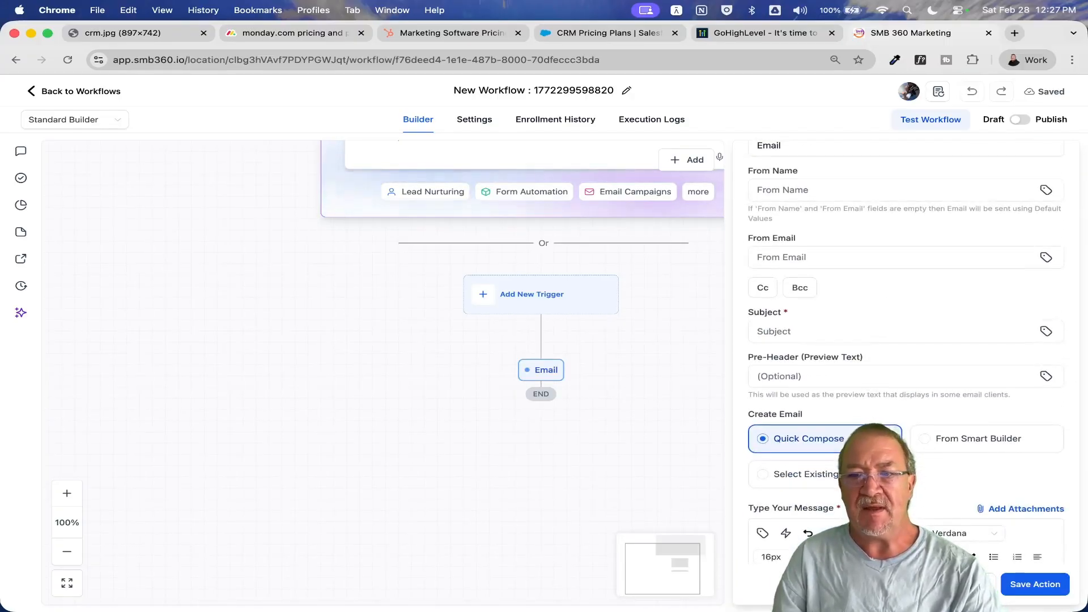
pyautogui.click(570, 403)
# Search the workflow actions for "opp" and preview the Create/Update Opportunity settings, leaving the action unsaved
pyautogui.click(534, 372)
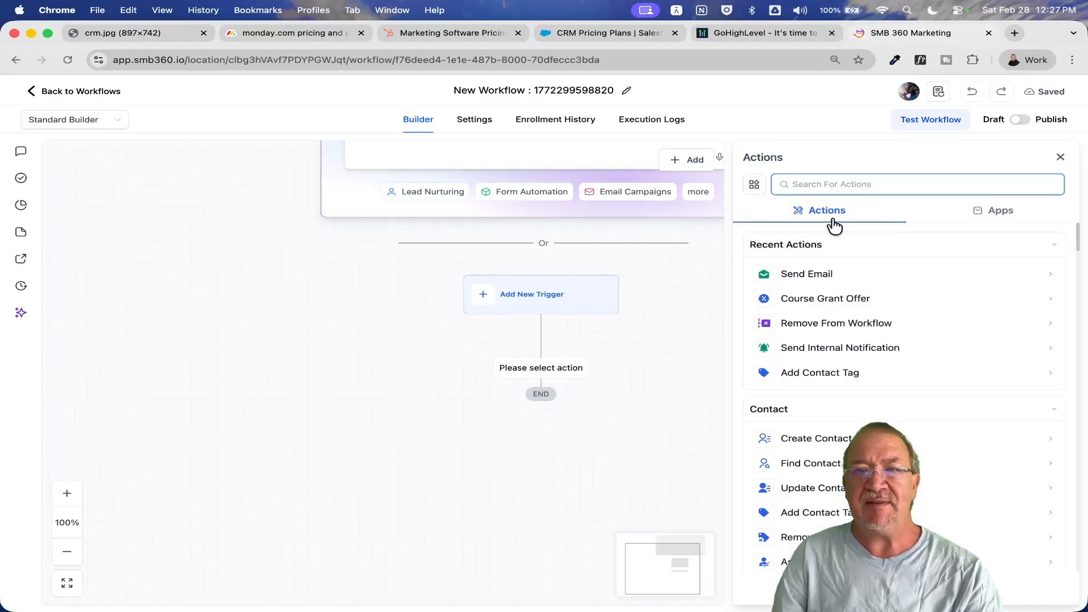
pyautogui.write('opp')
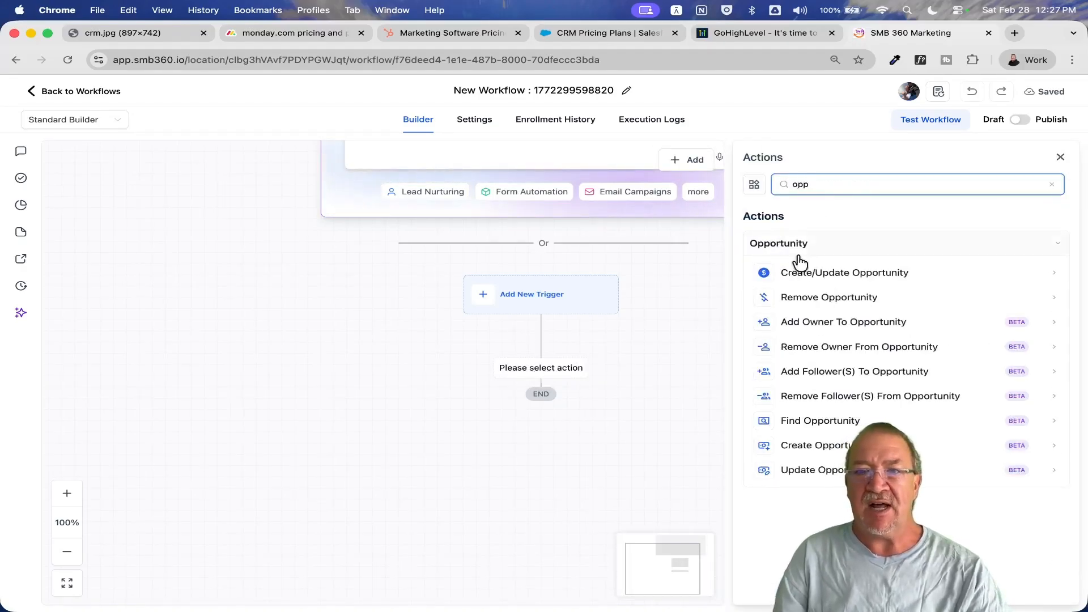
pyautogui.click(825, 275)
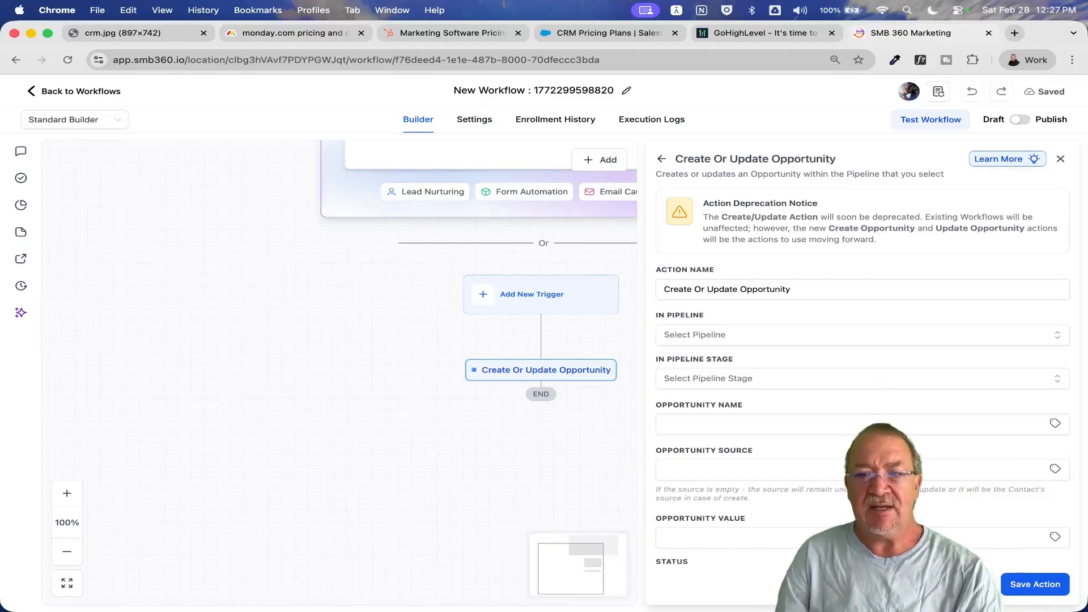
pyautogui.click(562, 416)
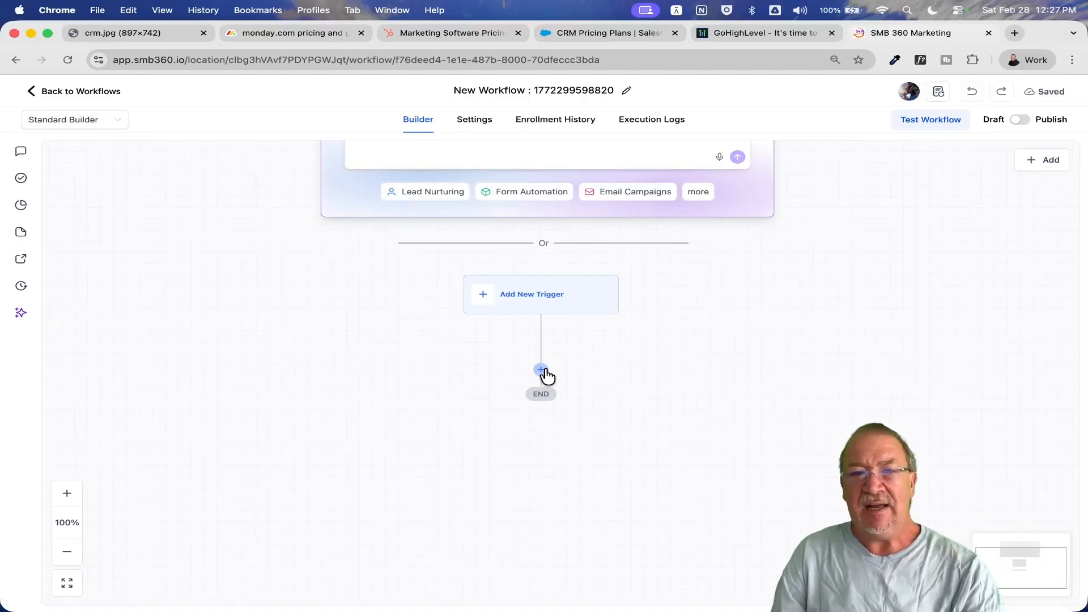
pyautogui.scroll(4, 546, 374)
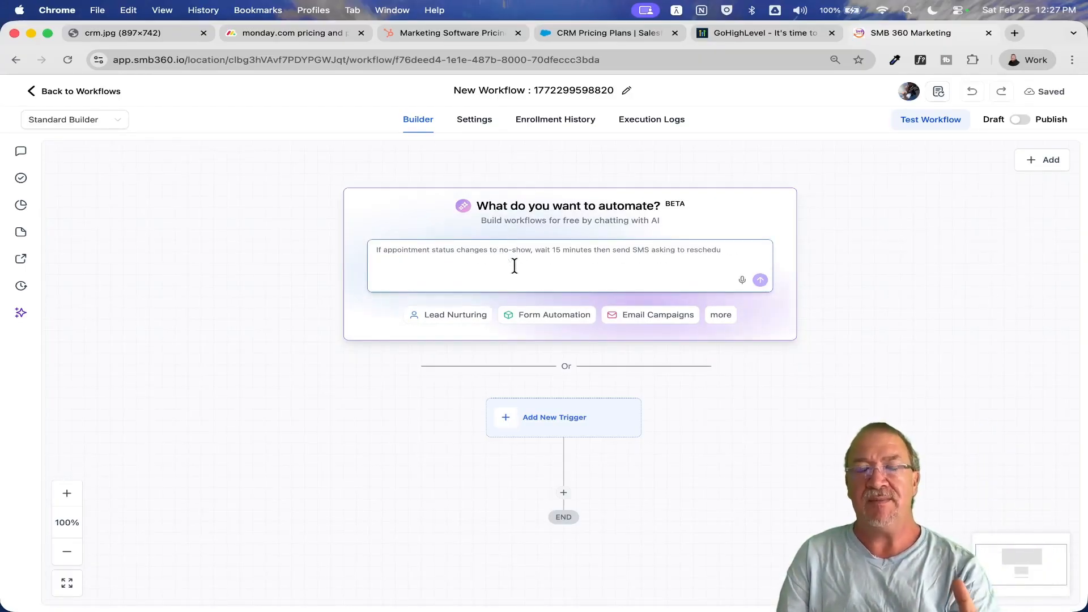
# Return to the workflow list and compare it with the Marketing Automation segment of the Core CRM Features chart
pyautogui.click(52, 91)
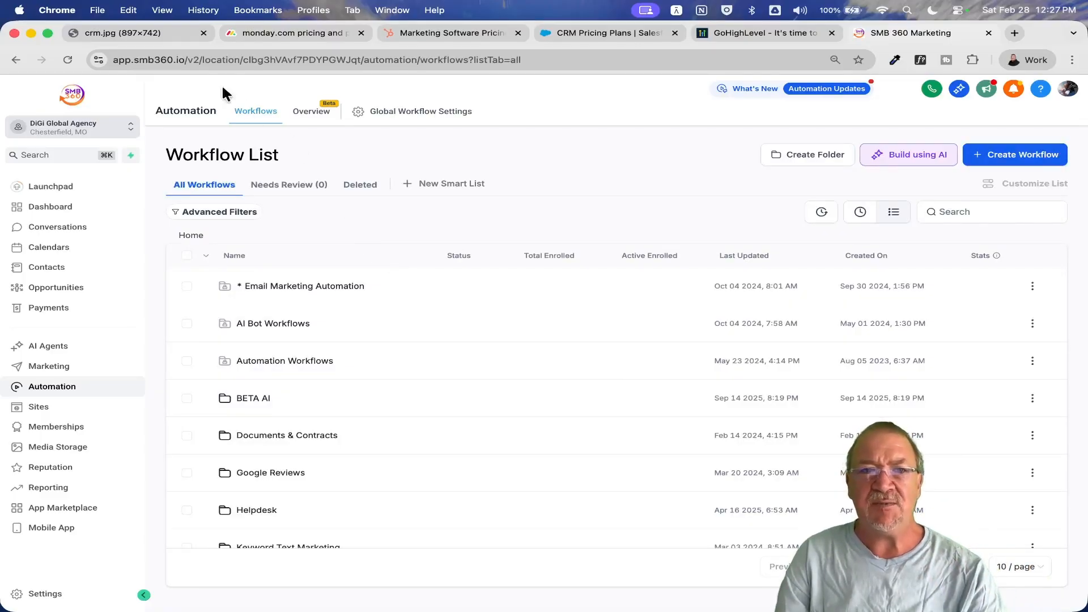
pyautogui.click(131, 31)
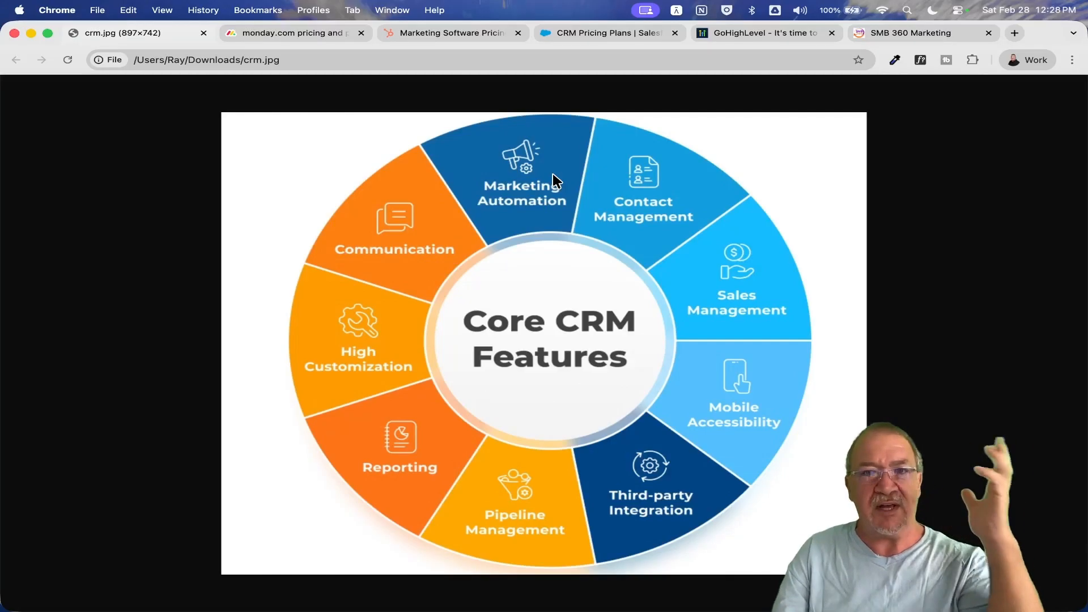
pyautogui.click(893, 33)
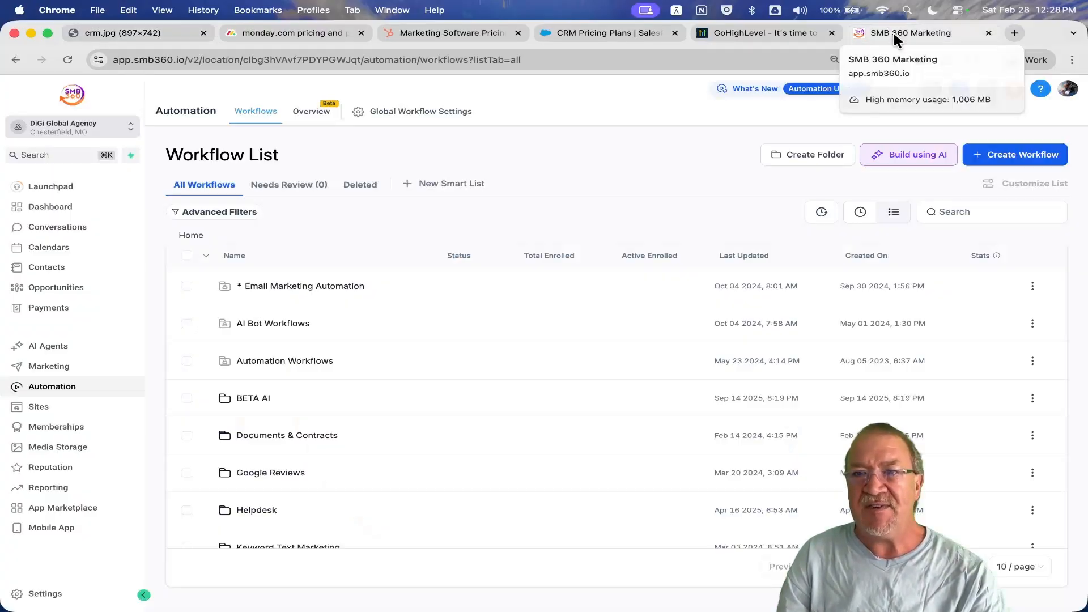
# Tour the landing pages of the Sites, Memberships, Media Storage and Reputation sections
pyautogui.click(64, 407)
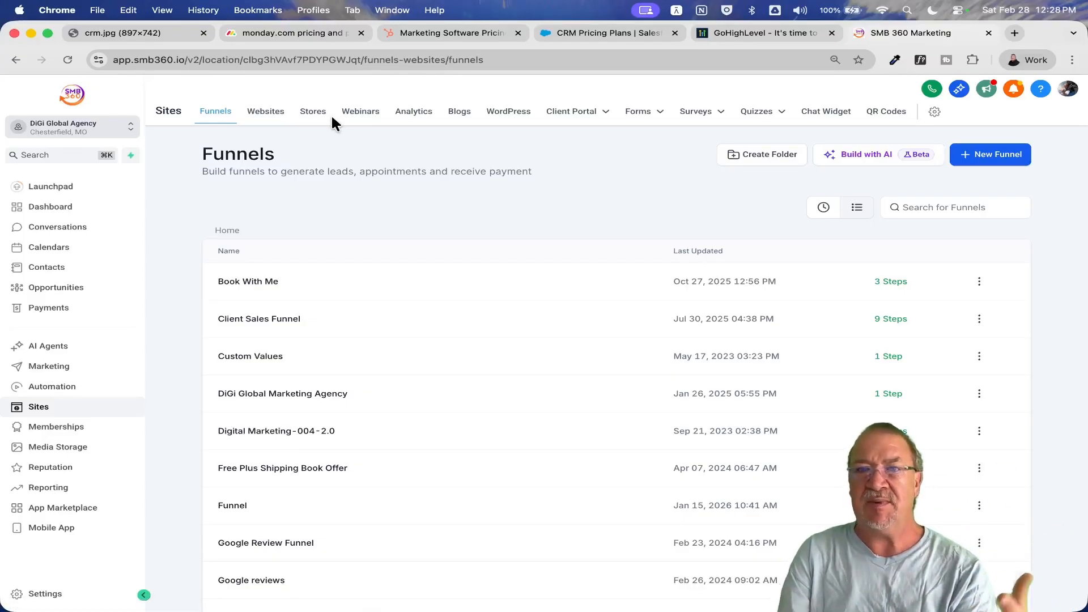
pyautogui.click(55, 432)
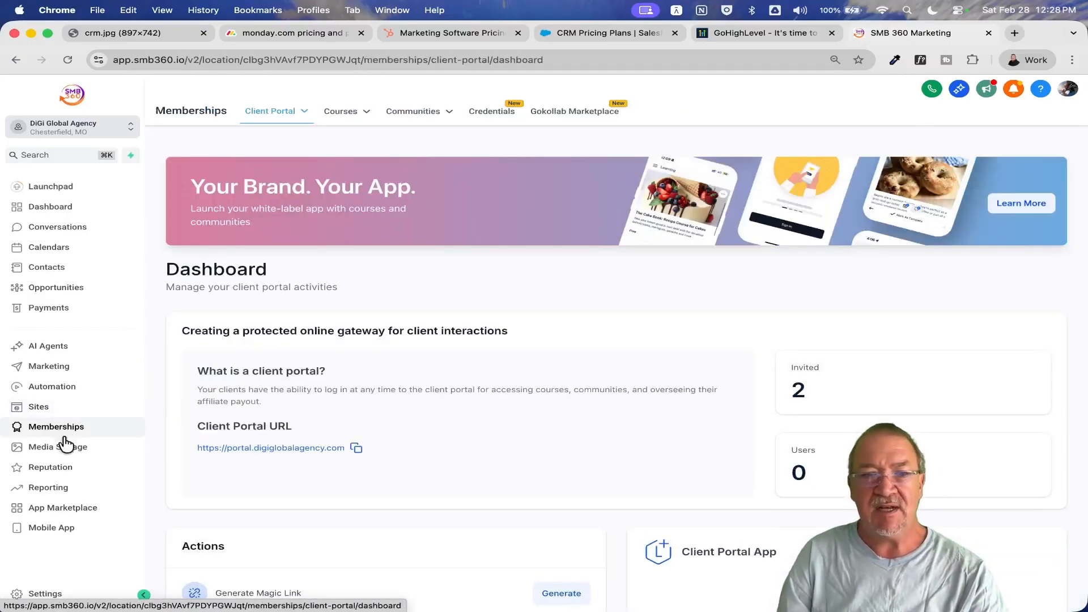
pyautogui.click(66, 448)
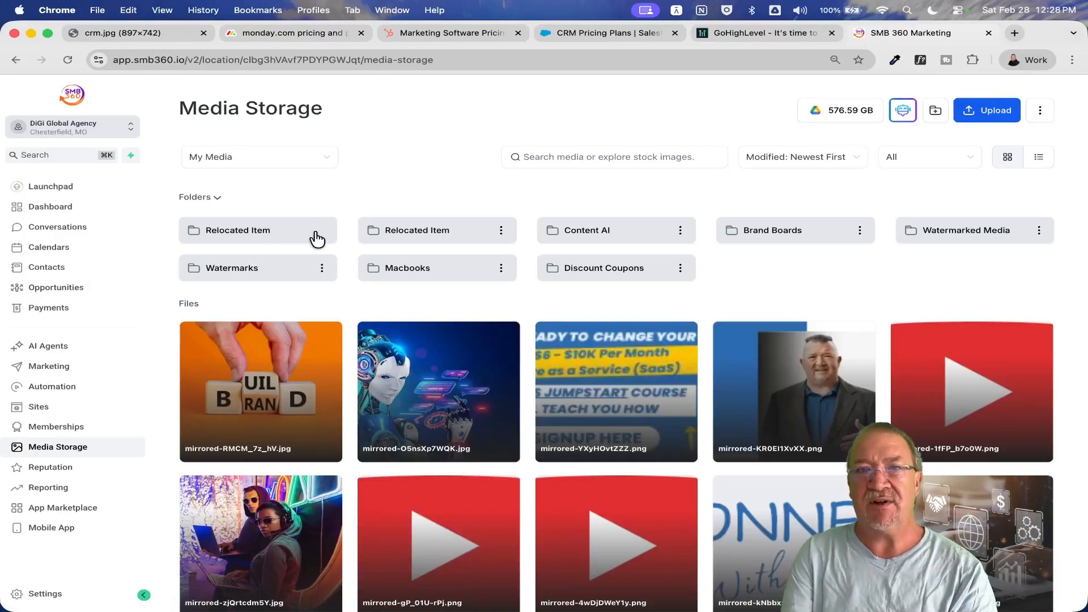
pyautogui.click(61, 470)
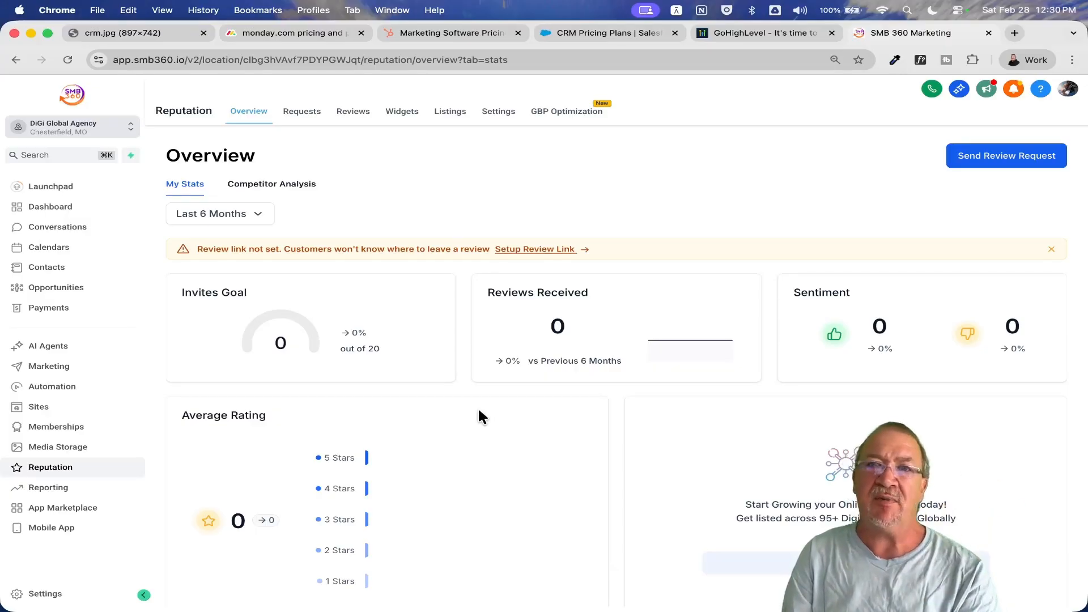
# View the Phone System page in the account settings and return to the Reputation overview
pyautogui.click(31, 593)
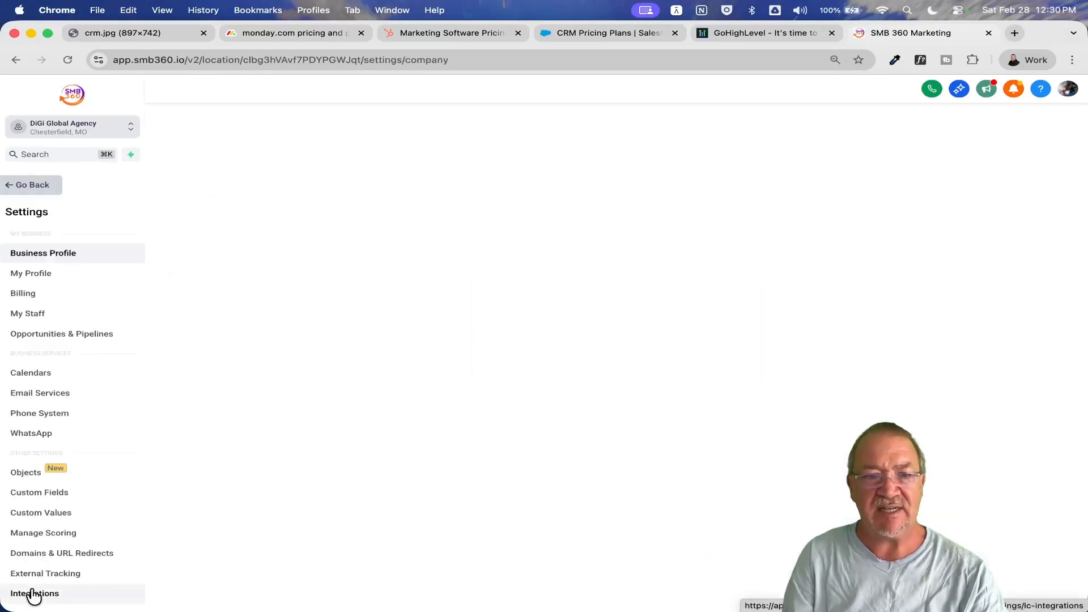
pyautogui.click(41, 416)
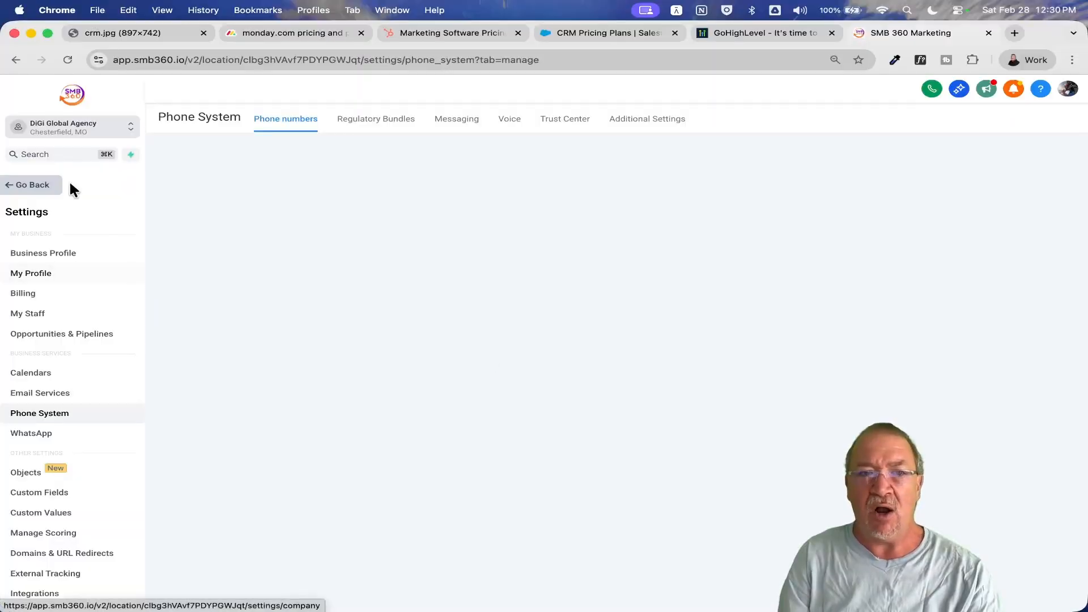
pyautogui.click(34, 185)
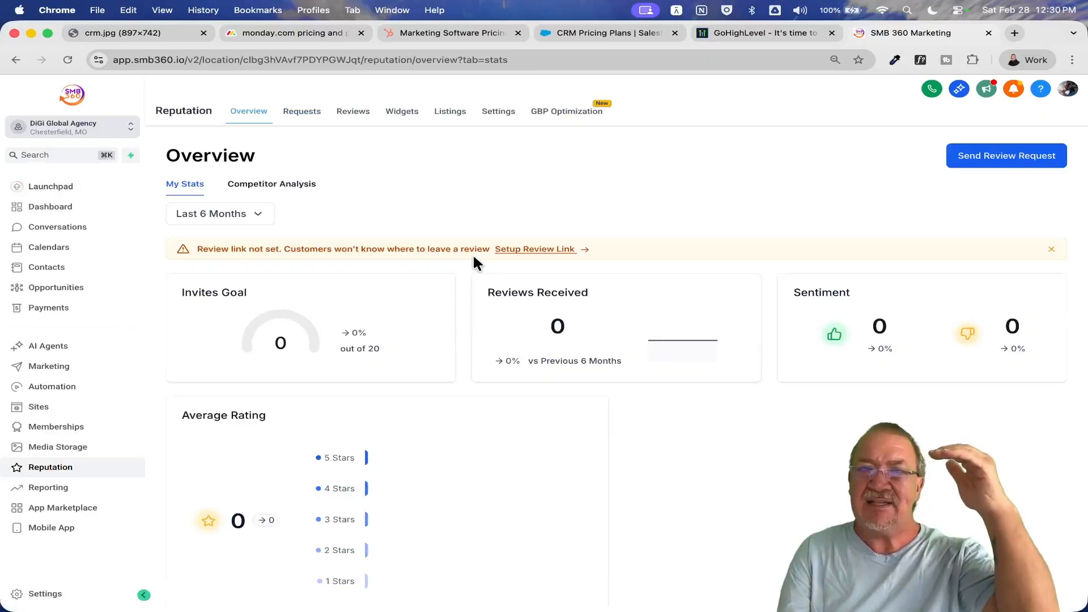